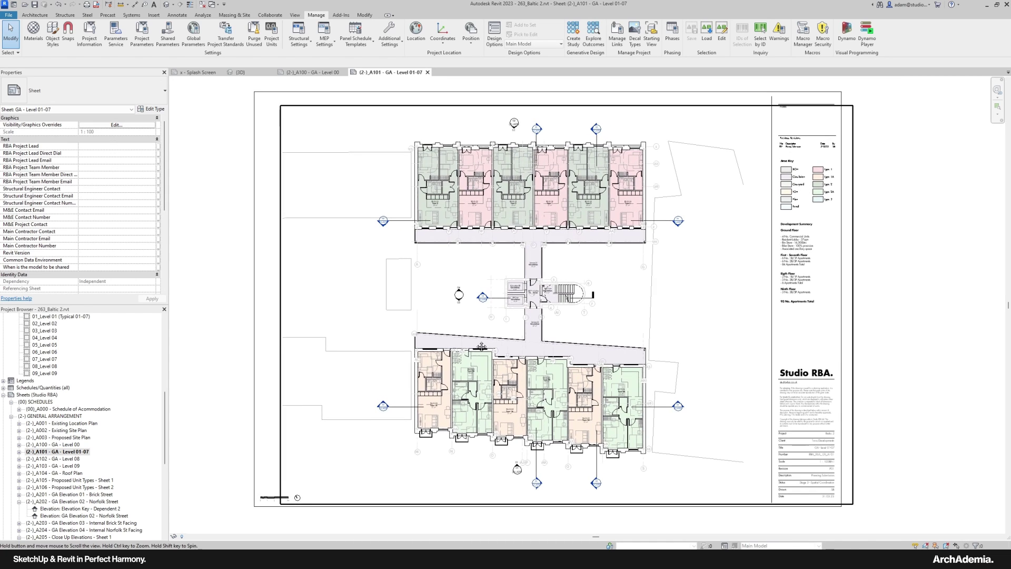
Collapse the expanded elevation sheets A202, A205 and A206 in the Project Browser.
left_click(19, 501)
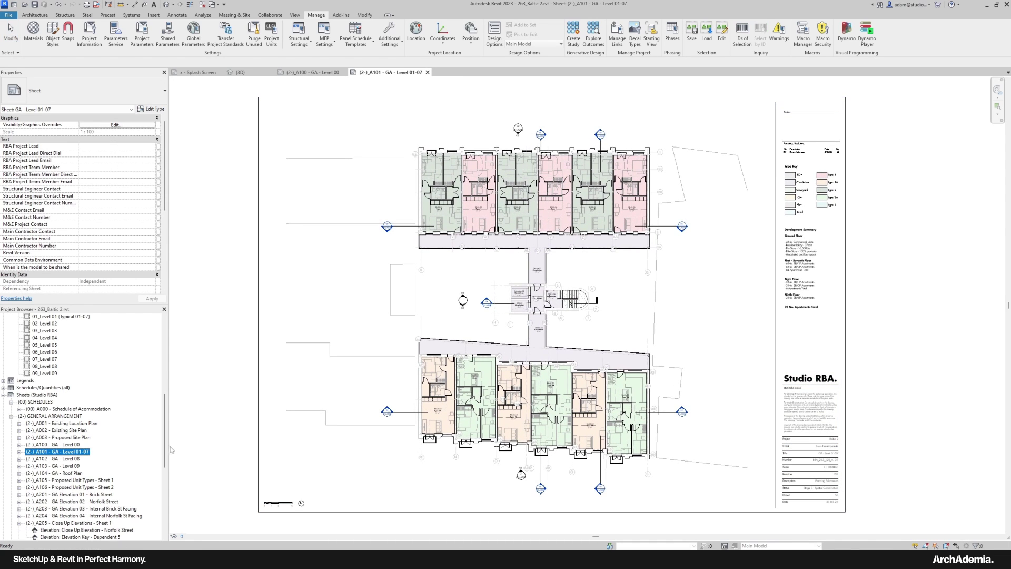
left_click(19, 523)
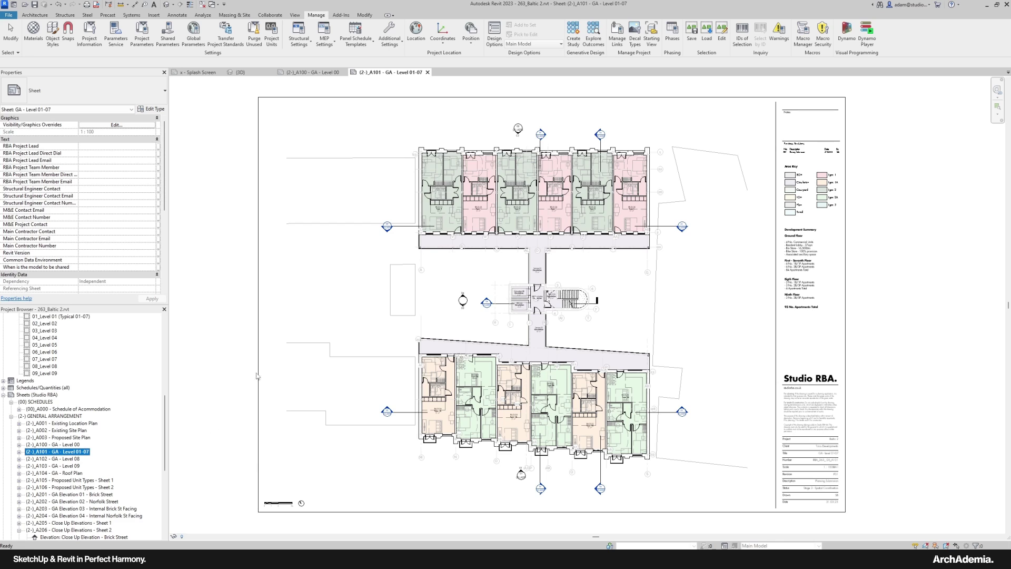
left_click(432, 362)
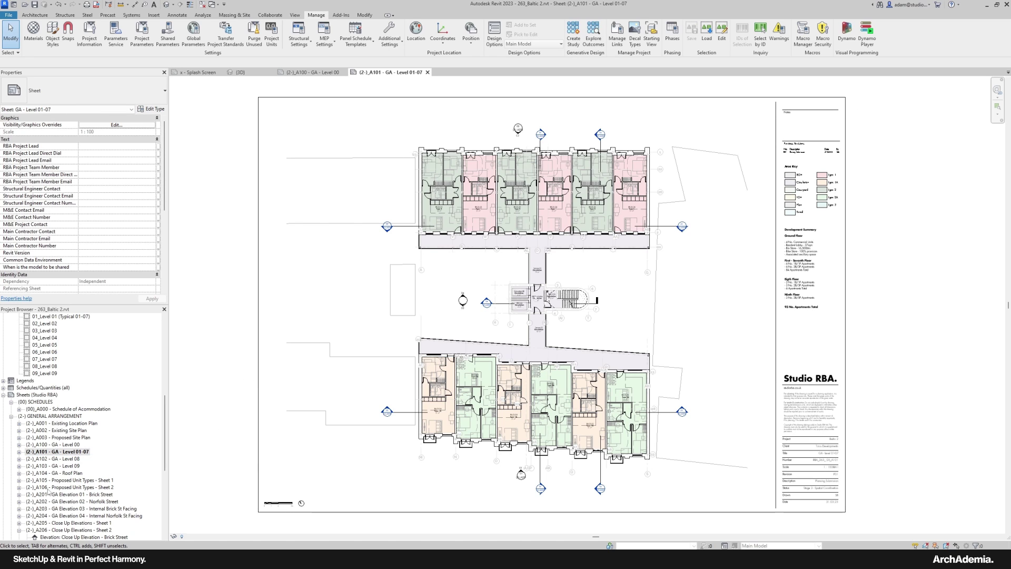
left_click(32, 451)
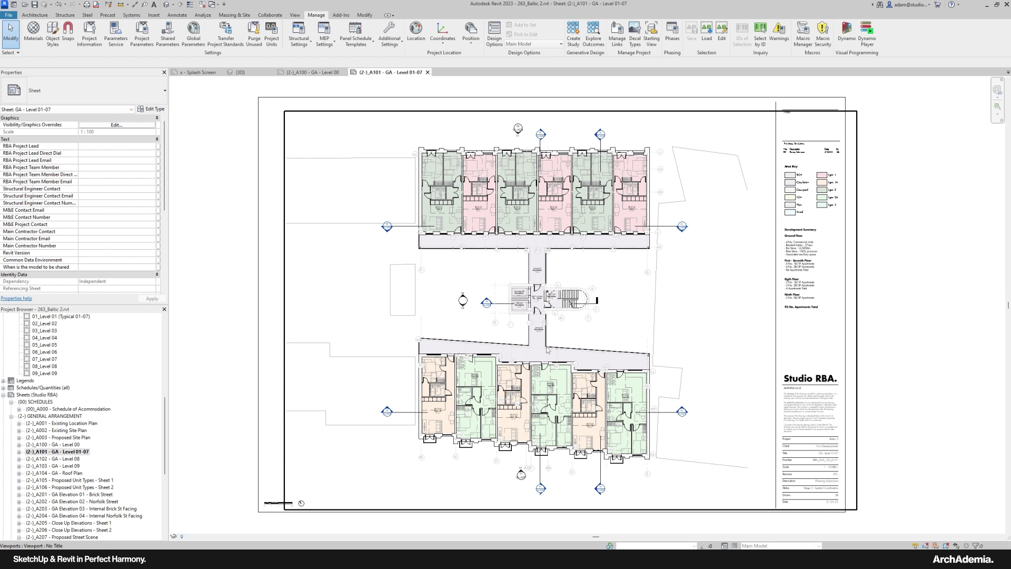
Examine the stair and lift core and the apartment layouts on the A101 GA - Level 01-07 sheet.
scroll(541, 361, "up", 6)
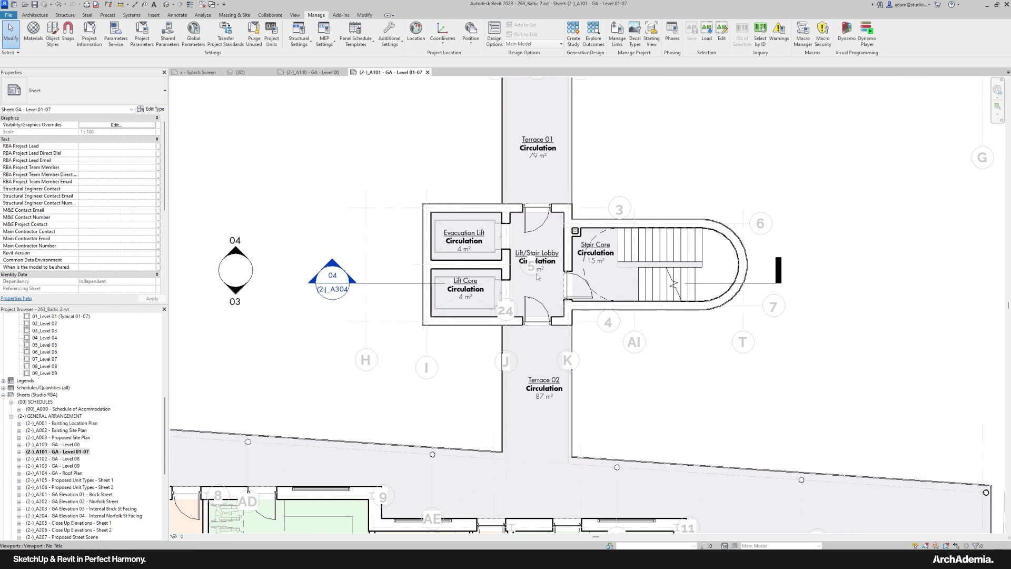
scroll(549, 281, "down", 5)
scroll(566, 310, "up", 8)
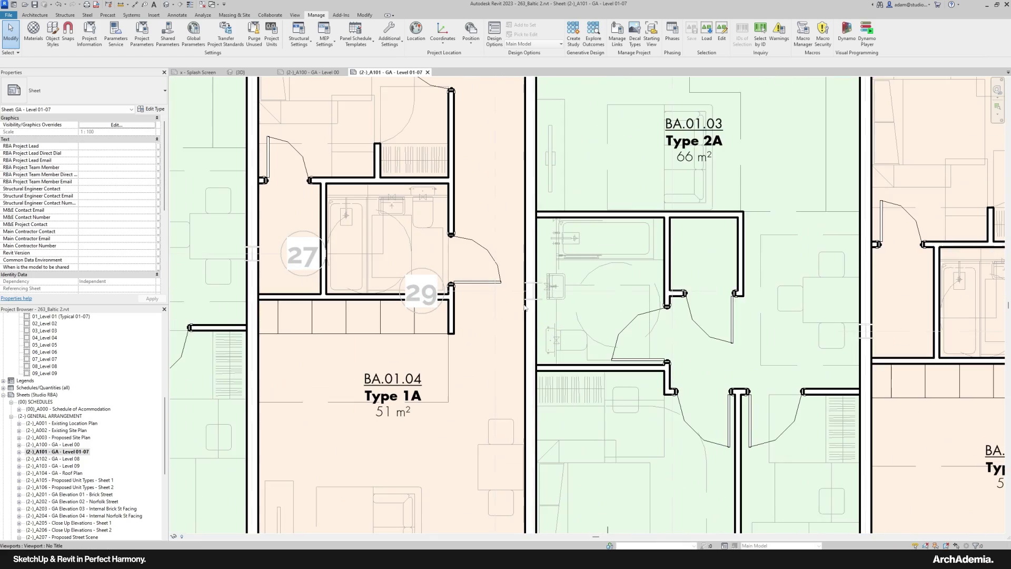
scroll(566, 311, "up", 2)
scroll(533, 386, "down", 7)
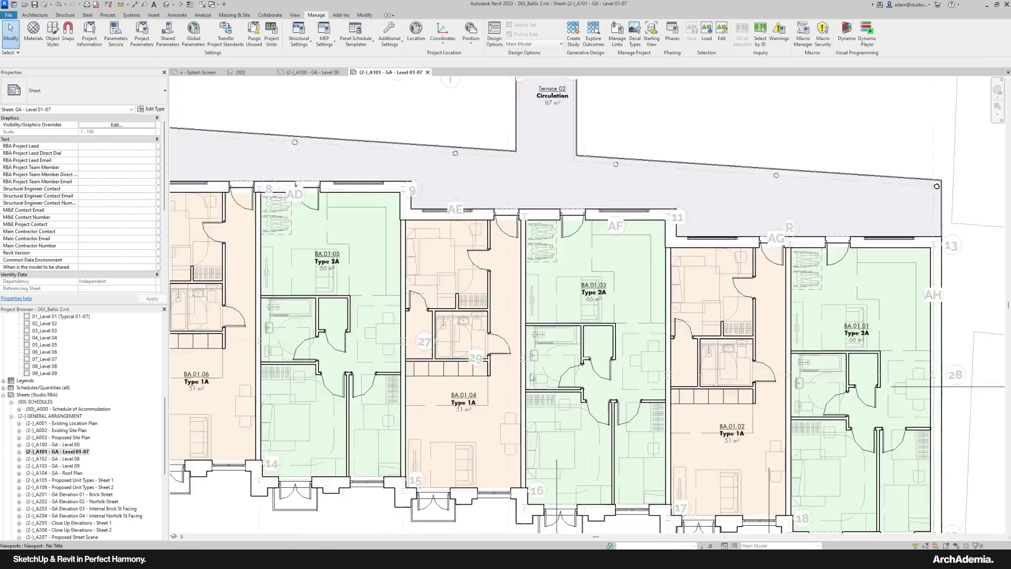
middle_click_drag(530, 348, 523, 383)
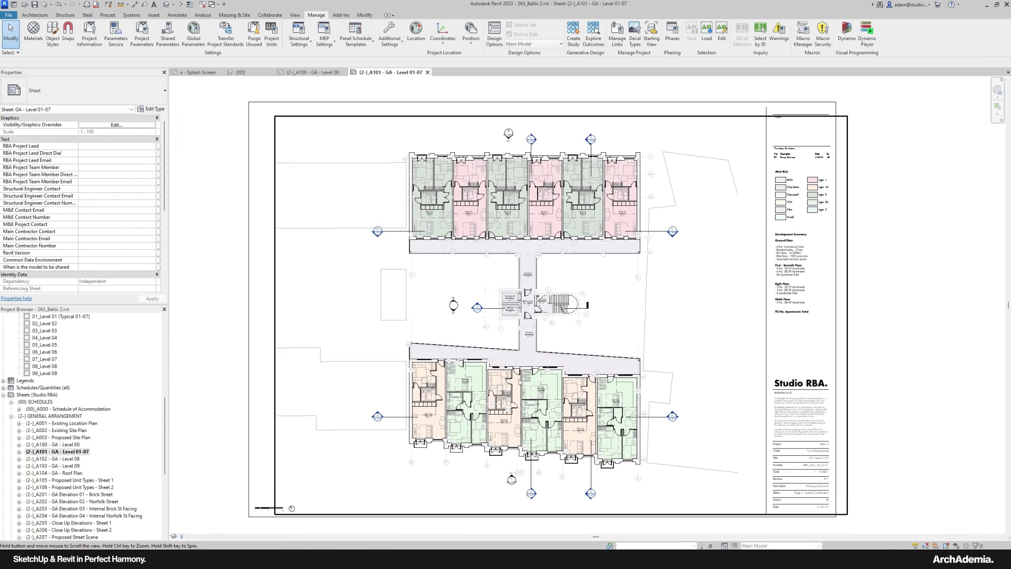
Open the elevation sheets A202 - GA Elevation 02 - Norfolk Street and A201 - GA Elevation 01 - Brick Street.
scroll(89, 481, "down", 2)
double_click(83, 459)
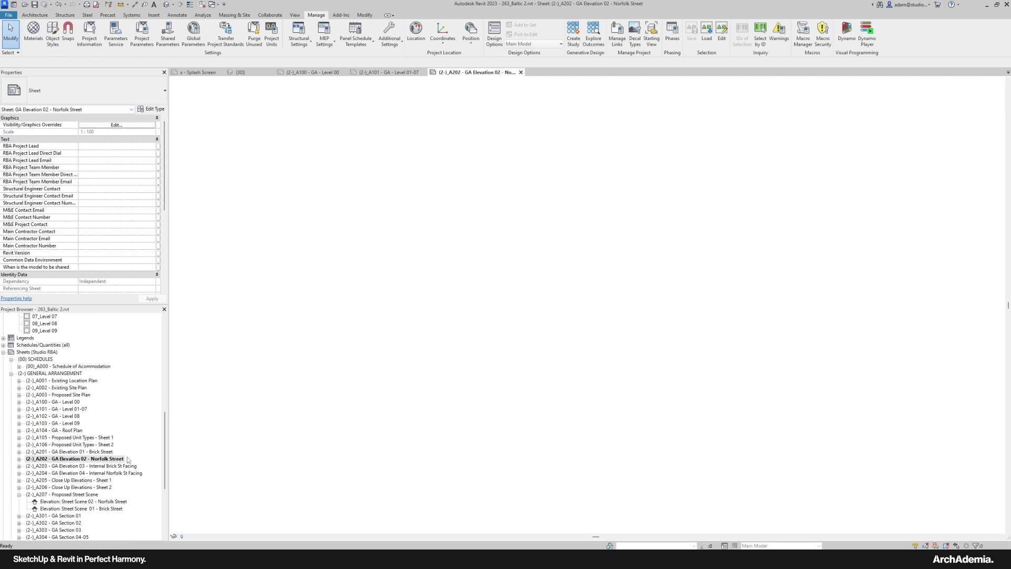
double_click(96, 452)
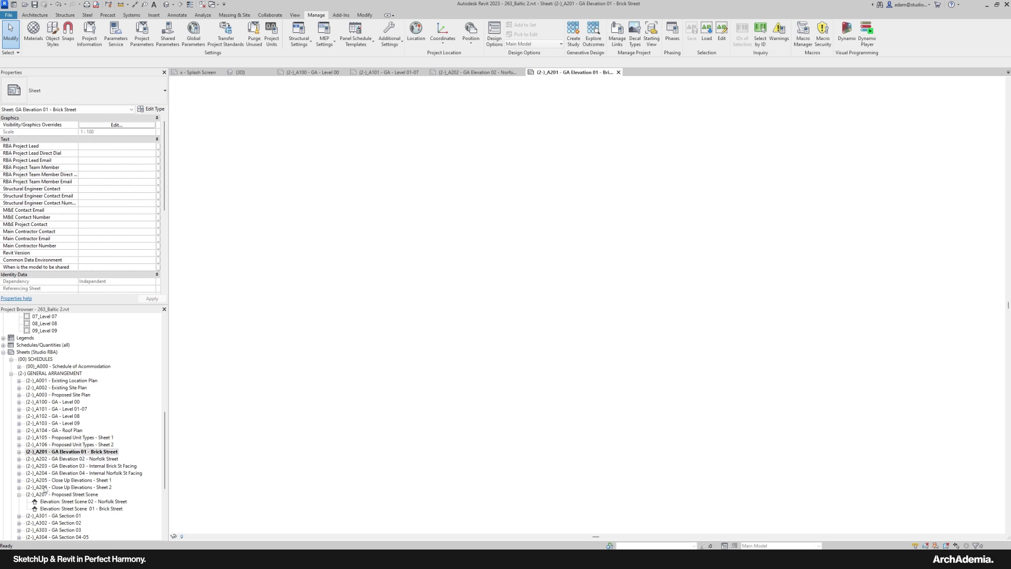
Collapse sheet A207, open the GA Section 01 view under sheet A301, and collapse A301 again.
left_click(19, 494)
left_click(19, 501)
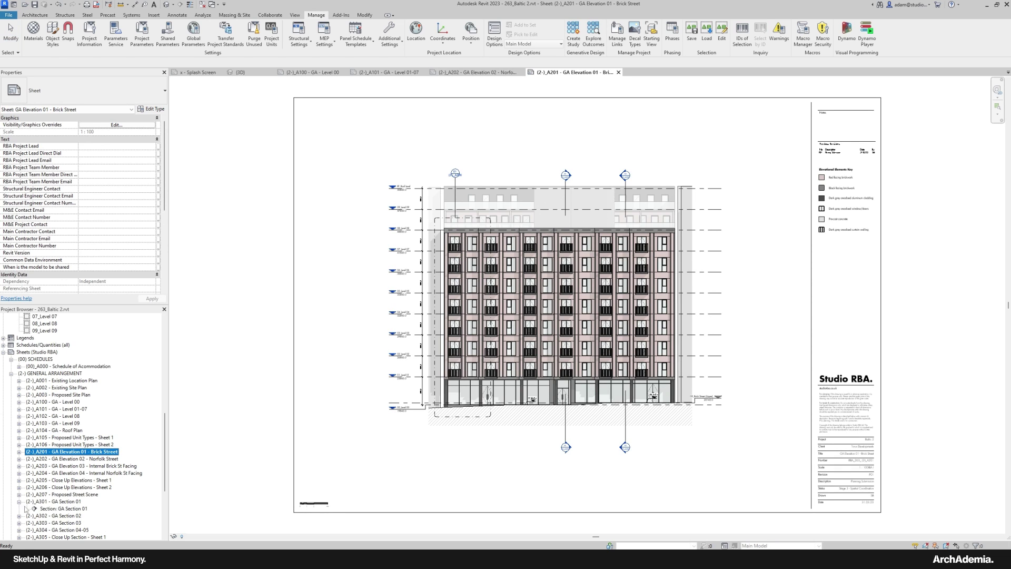
double_click(58, 508)
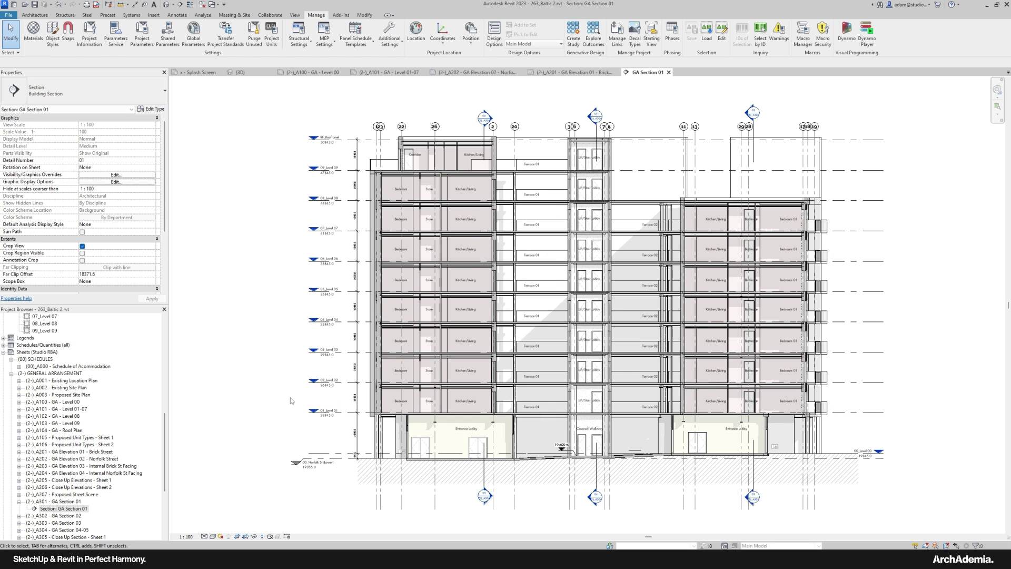
left_click(19, 502)
Open the default {3D} view from the 3D Views in the Project Browser.
scroll(72, 407, "up", 7)
scroll(73, 410, "up", 5)
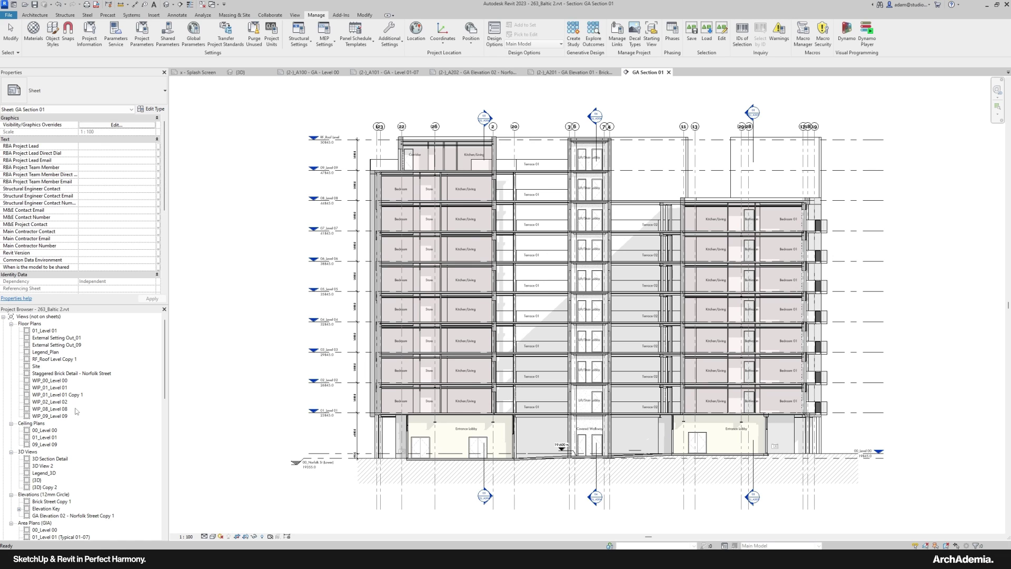
double_click(37, 480)
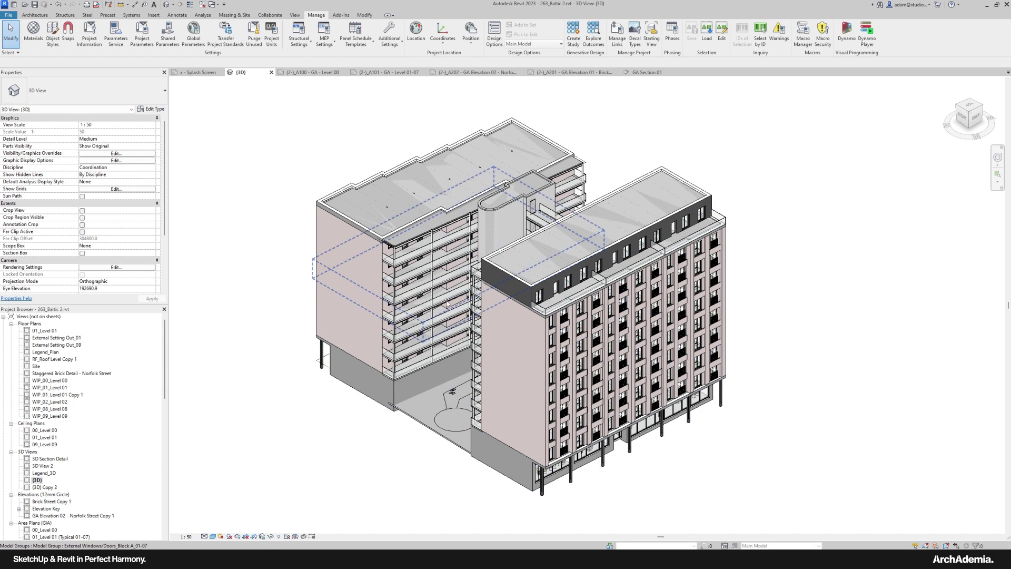
Examine the two building blocks, the connecting core and the facades from several sides in the {3D} view.
scroll(348, 289, "down", 3)
scroll(332, 293, "up", 2)
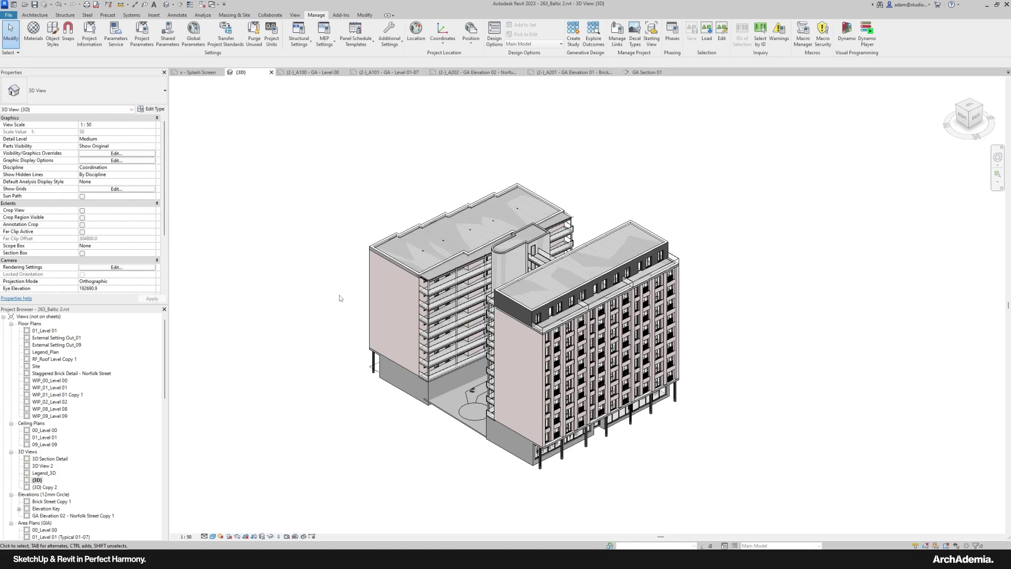
scroll(421, 346, "up", 3)
middle_click_drag(422, 347, 431, 336, "shift")
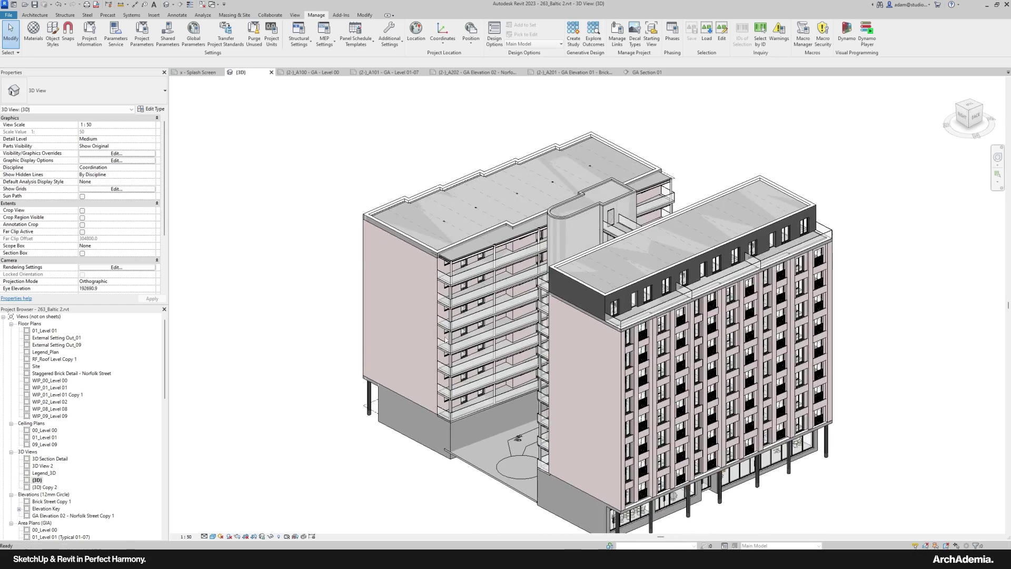
middle_click_drag(588, 366, 505, 317)
scroll(519, 347, "down", 1)
middle_click_drag(525, 350, 803, 344)
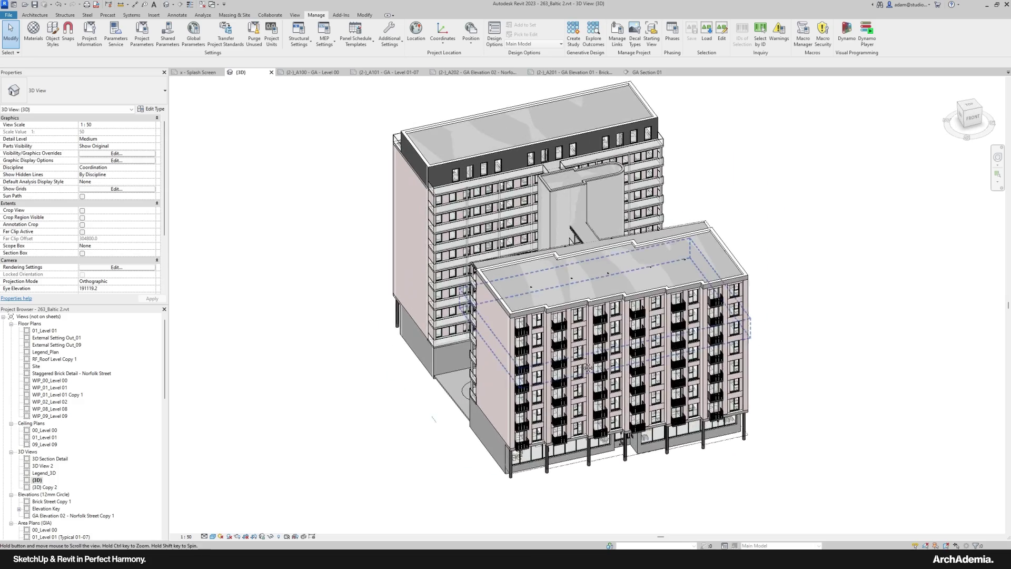
middle_click_drag(571, 363, 660, 392, "shift")
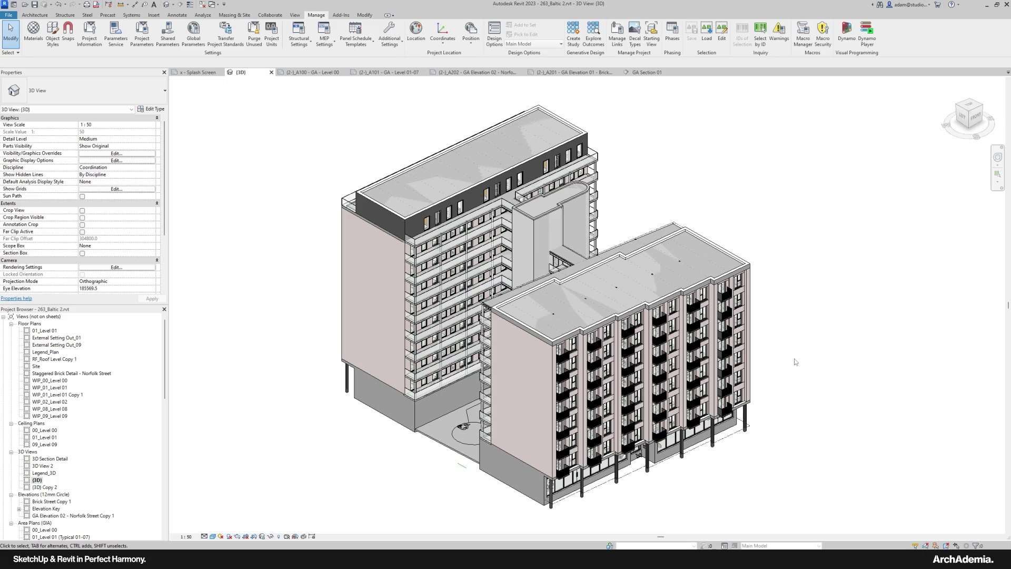
middle_click_drag(577, 325, 679, 327, "shift")
middle_click_drag(461, 365, 819, 365)
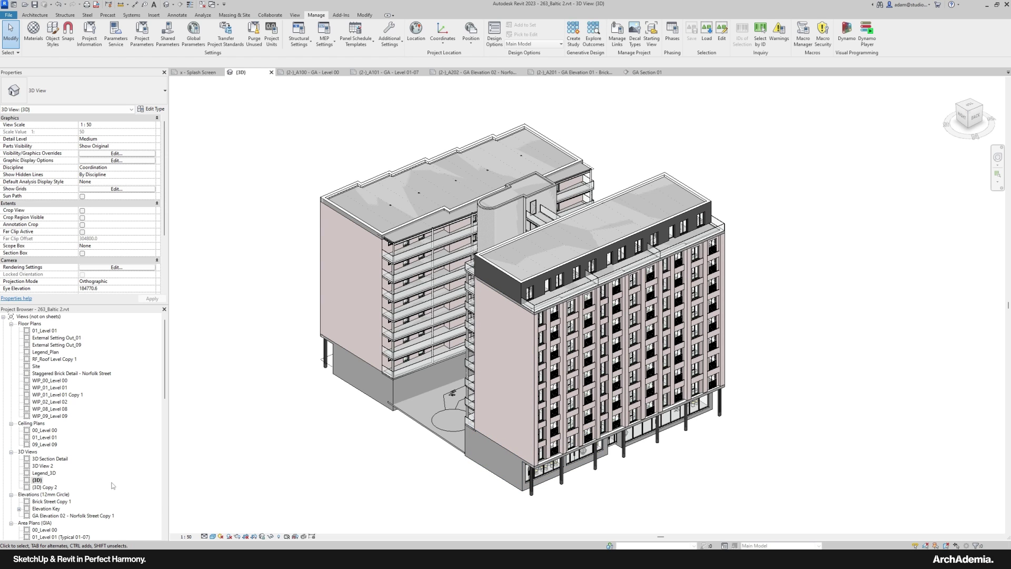
scroll(120, 463, "down", 10)
scroll(120, 460, "up", 10)
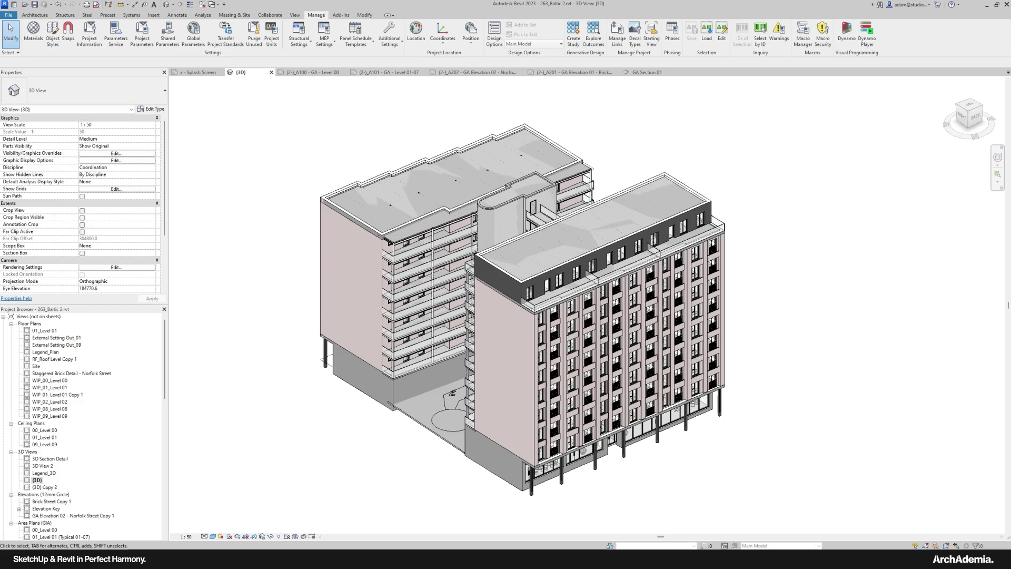
Switch to SketchUp with the 263_Baltic 2_Exterior CGI Model and examine the overall site and surrounding buildings.
mouse_move(517, 559)
left_click(474, 520)
scroll(469, 271, "down", 10)
middle_click_drag(470, 271, 463, 267)
scroll(424, 284, "up", 6)
middle_click_drag(414, 292, 610, 295)
mouse_move(424, 311)
middle_mouse_down()
mouse_move(448, 326)
mouse_move(556, 309)
middle_mouse_up()
middle_click_drag(345, 292, 516, 315)
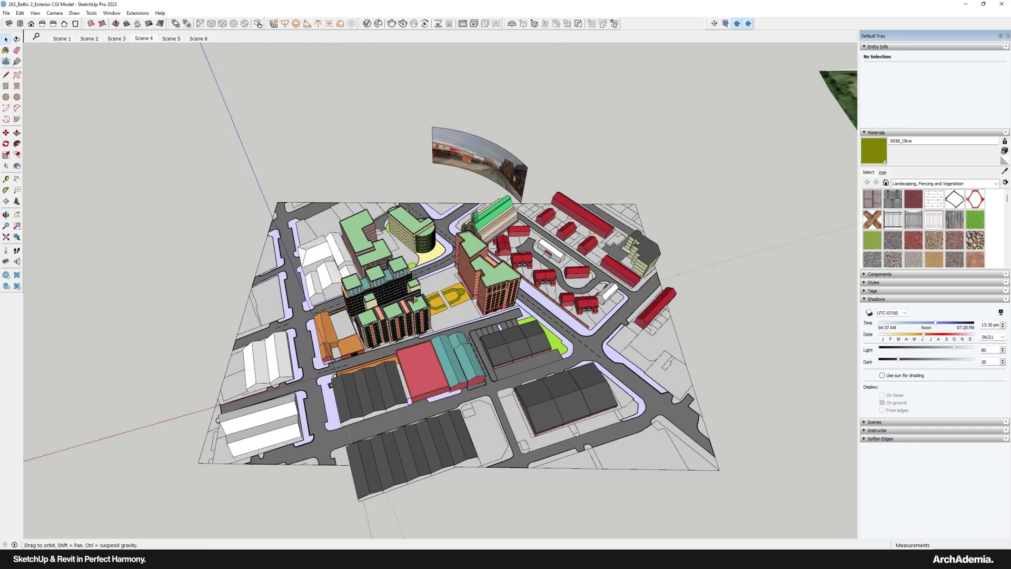
middle_click_drag(415, 299, 416, 342)
middle_click_drag(478, 373, 508, 300)
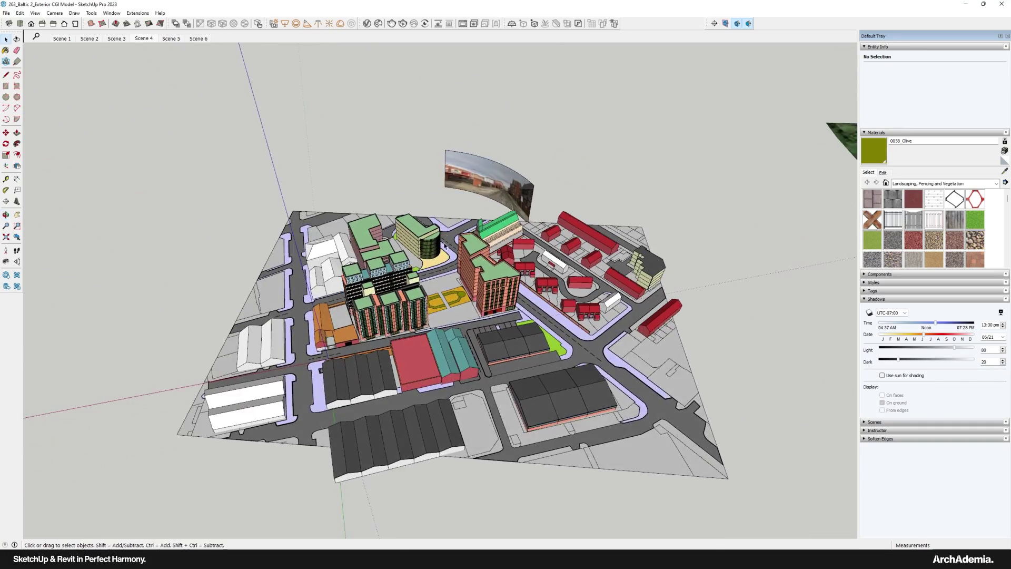
Examine the courtyard gardens, the apartment blocks around them and the neighbouring curved building from several angles.
scroll(451, 304, "up", 6)
scroll(451, 304, "up", 5)
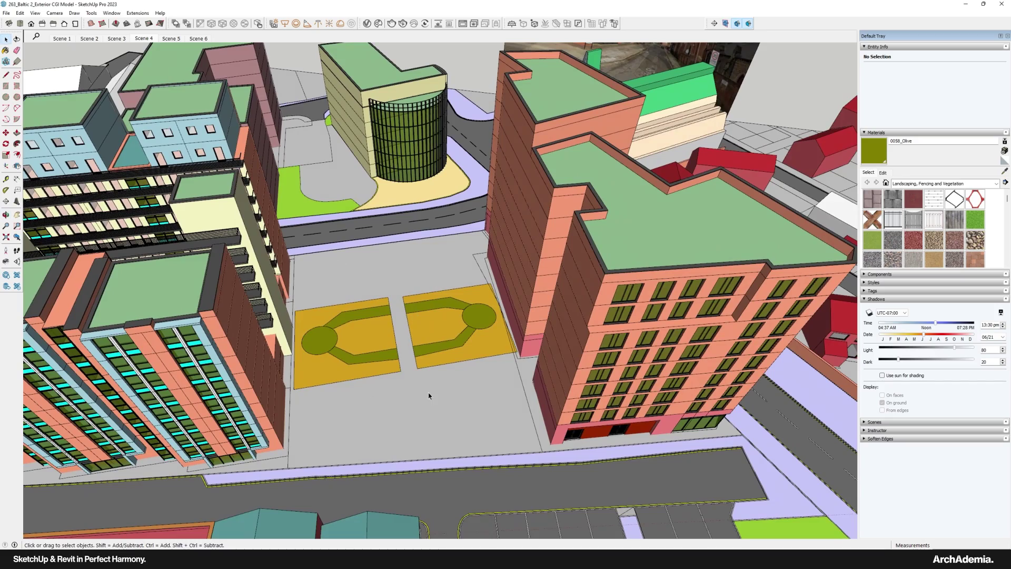
scroll(472, 309, "down", 5)
middle_click_drag(213, 369, 371, 383)
middle_click_drag(275, 403, 625, 304)
scroll(329, 304, "up", 5)
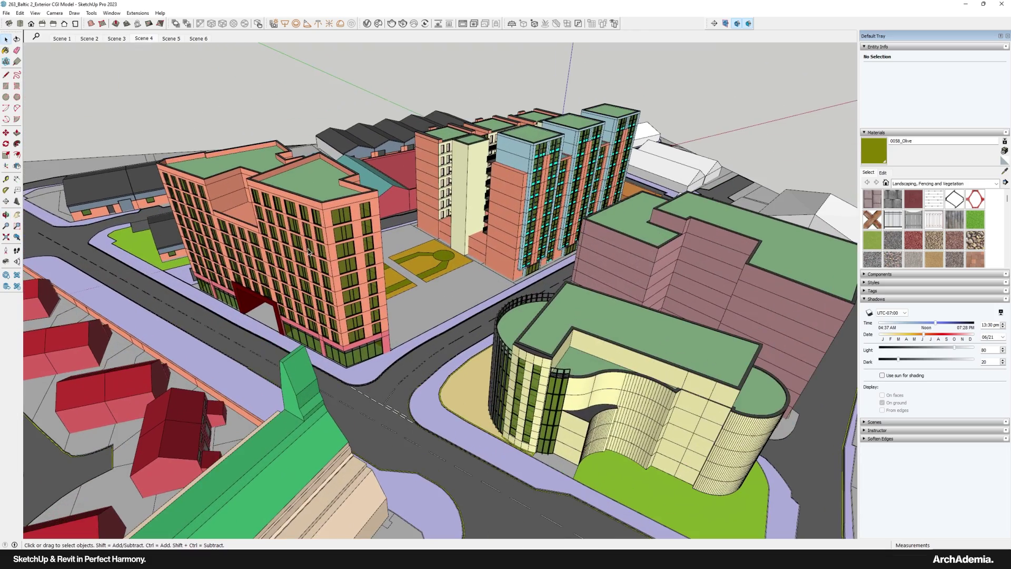
scroll(471, 282, "up", 5)
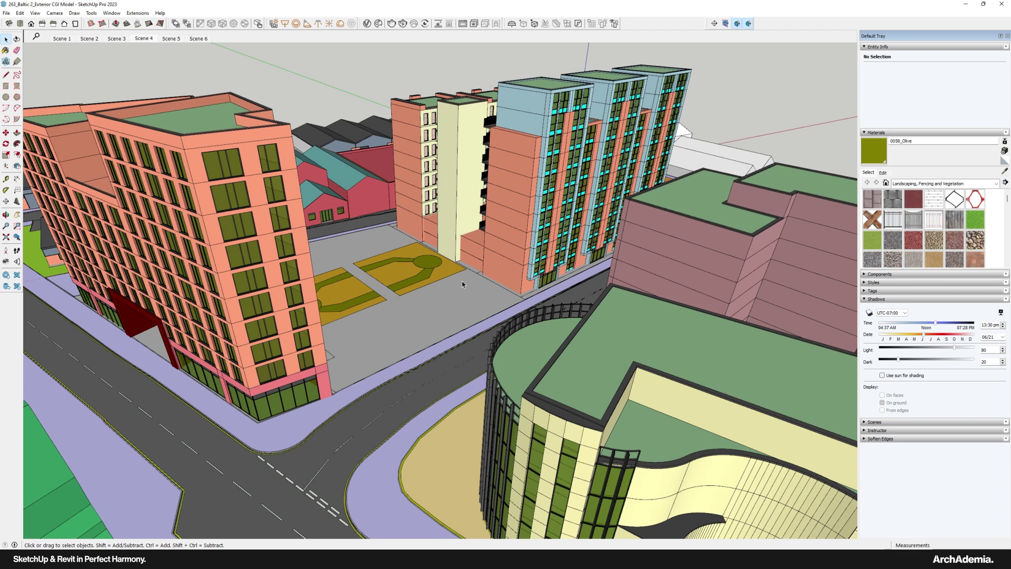
middle_click_drag(463, 280, 493, 291)
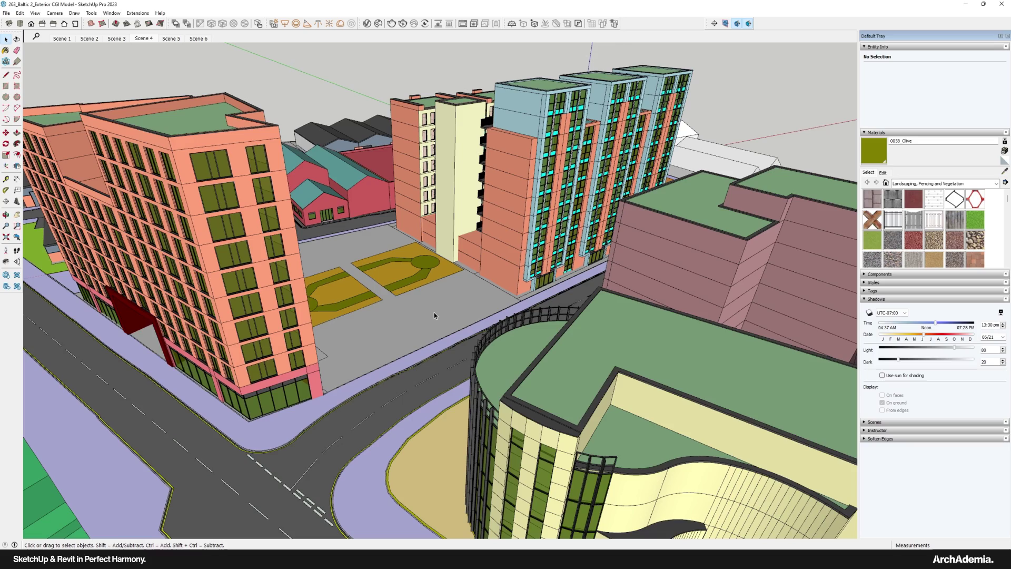
middle_click_drag(403, 348, 342, 309)
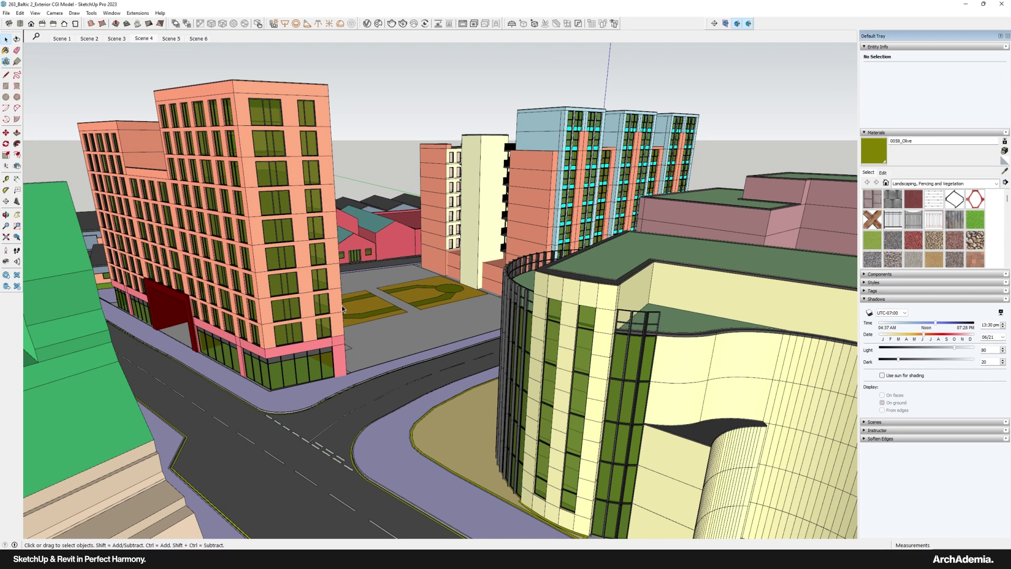
middle_click_drag(350, 302, 321, 347)
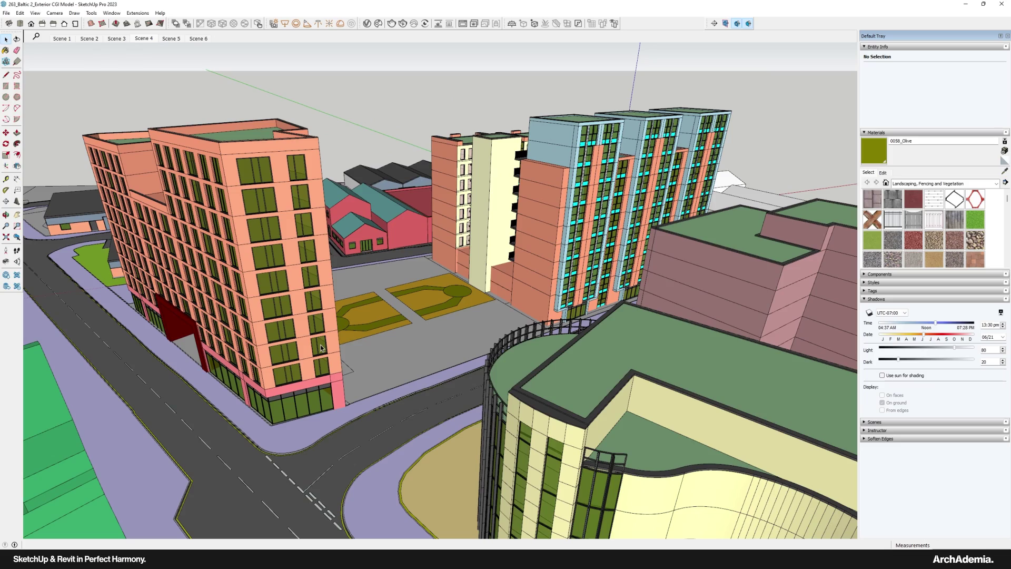
middle_click_drag(325, 333, 470, 374)
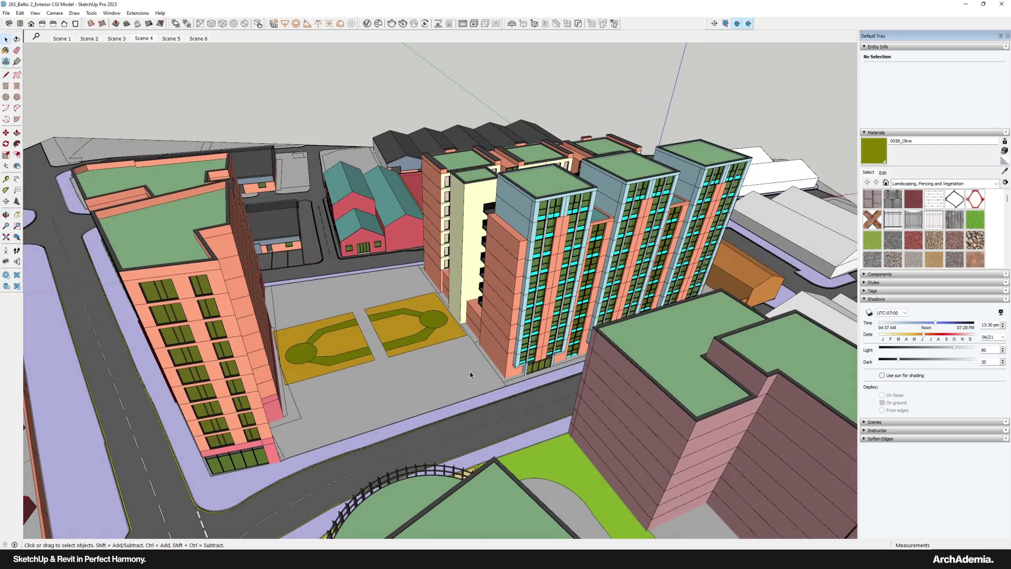
middle_click_drag(251, 197, 366, 389)
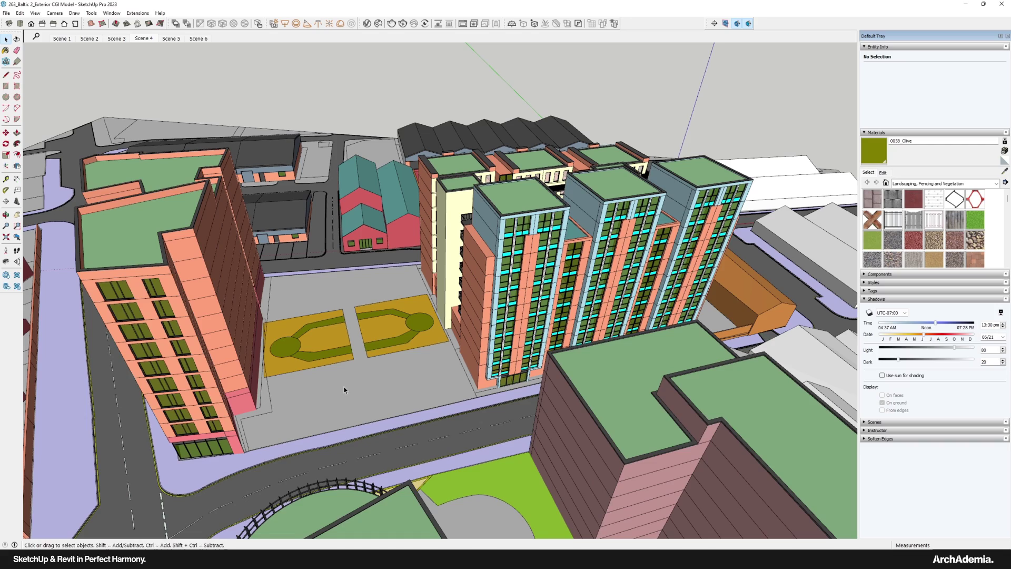
middle_click_drag(365, 389, 401, 328)
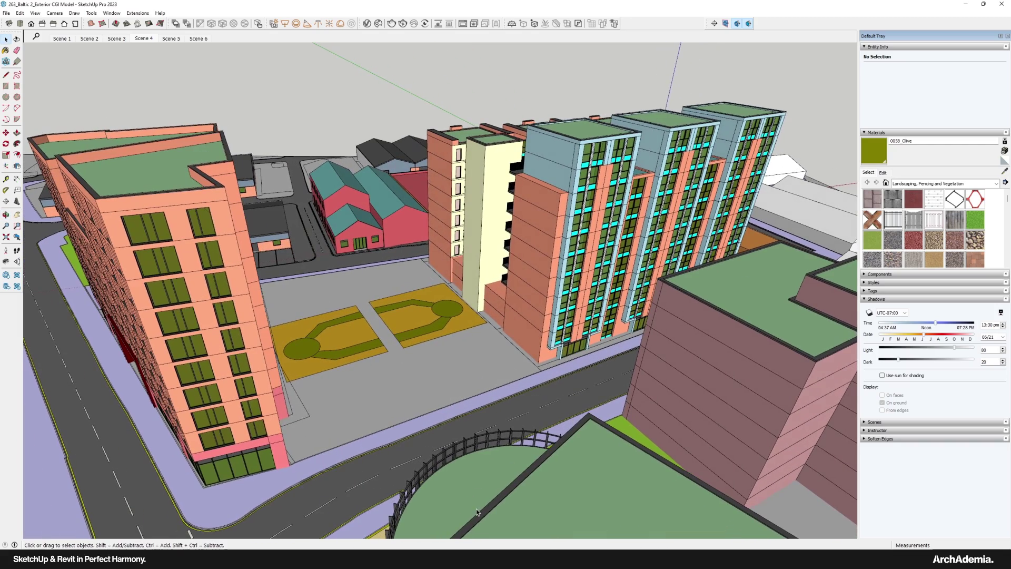
Switch to the untitled SketchUp model and import the Revit file 263_Baltic 2.rvt from the Desktop's Revit importer folder.
mouse_move(519, 559)
left_click(560, 516)
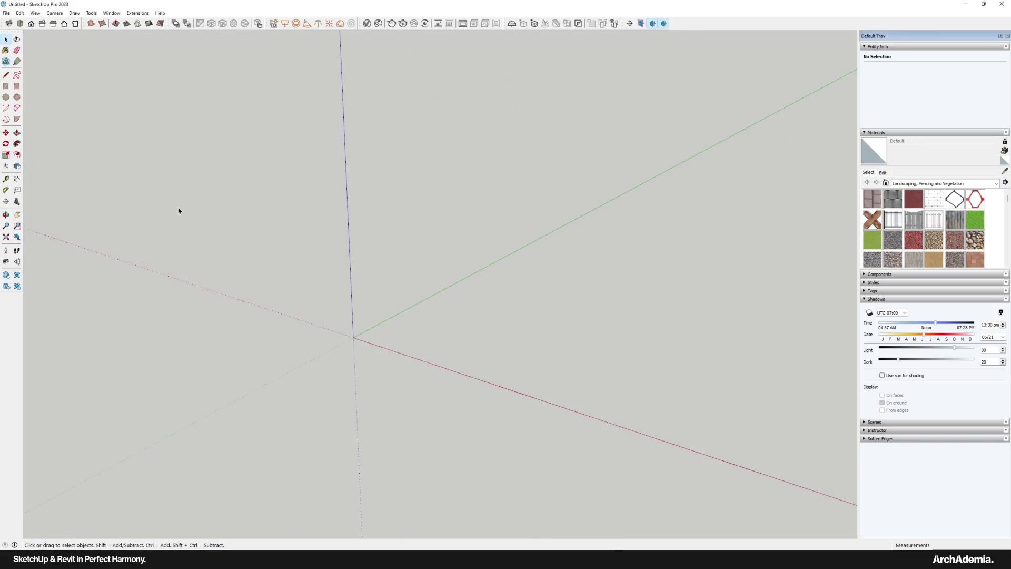
left_click(6, 13)
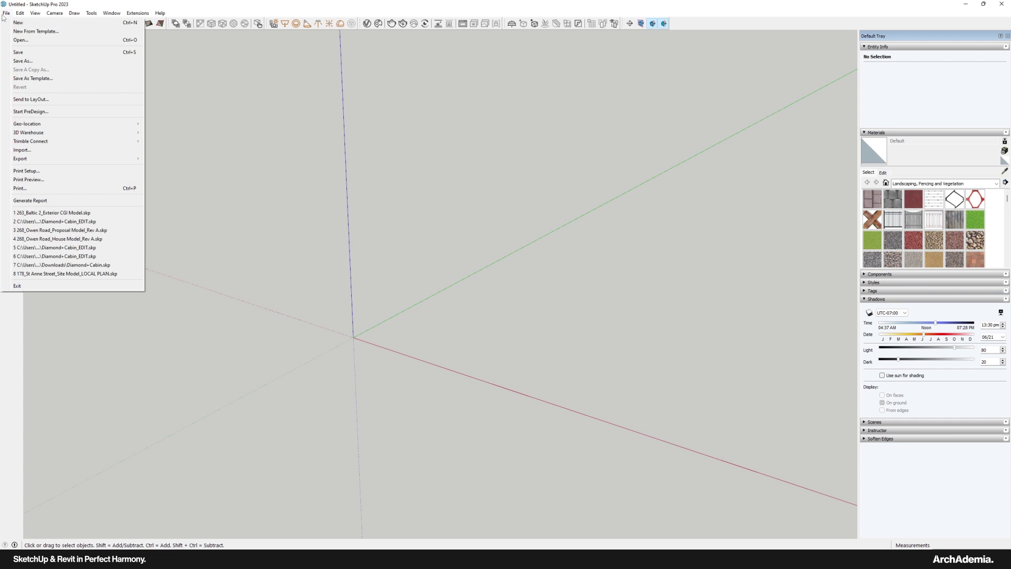
left_click(22, 151)
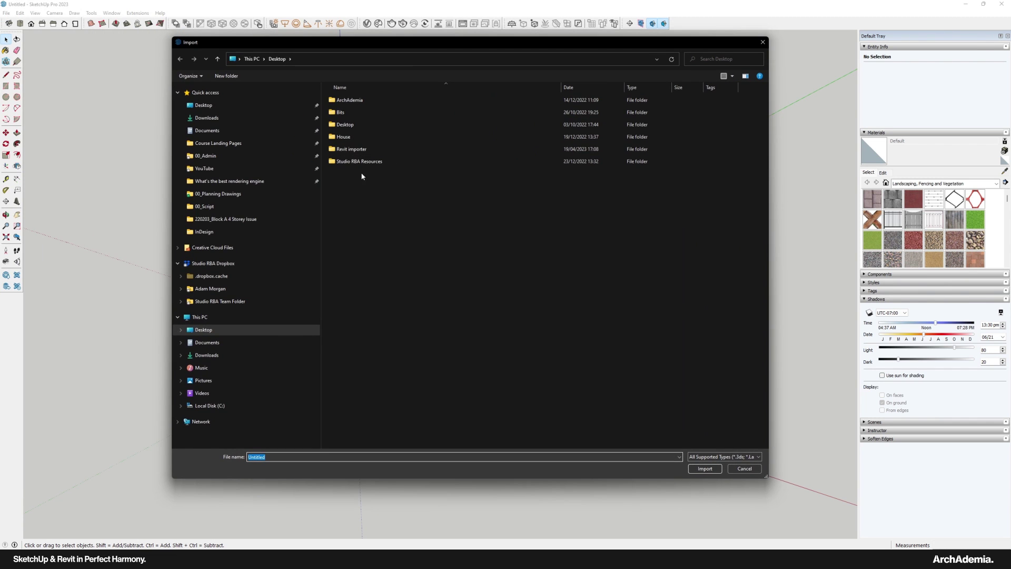
double_click(351, 149)
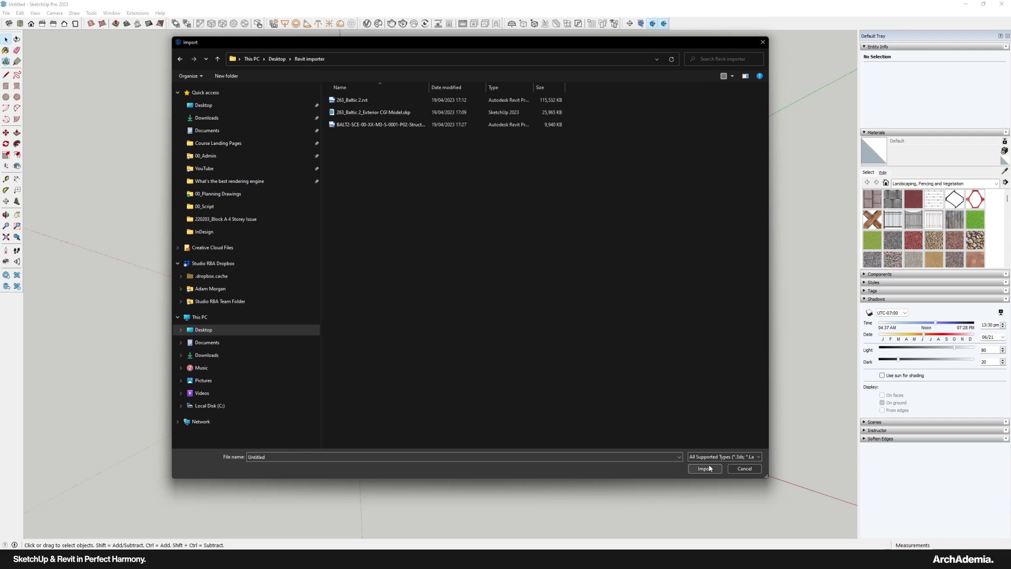
left_click(714, 457)
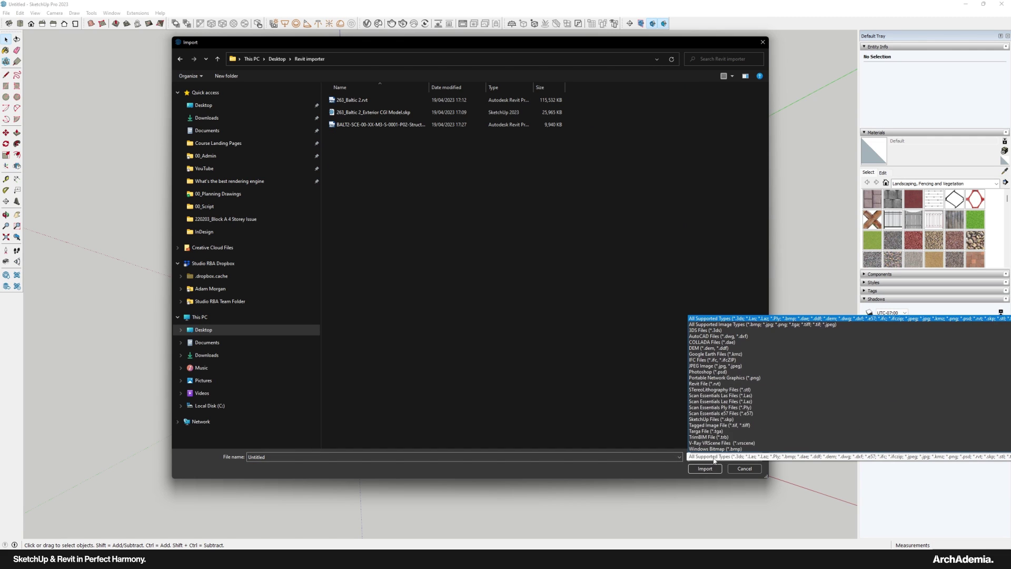
left_click(697, 384)
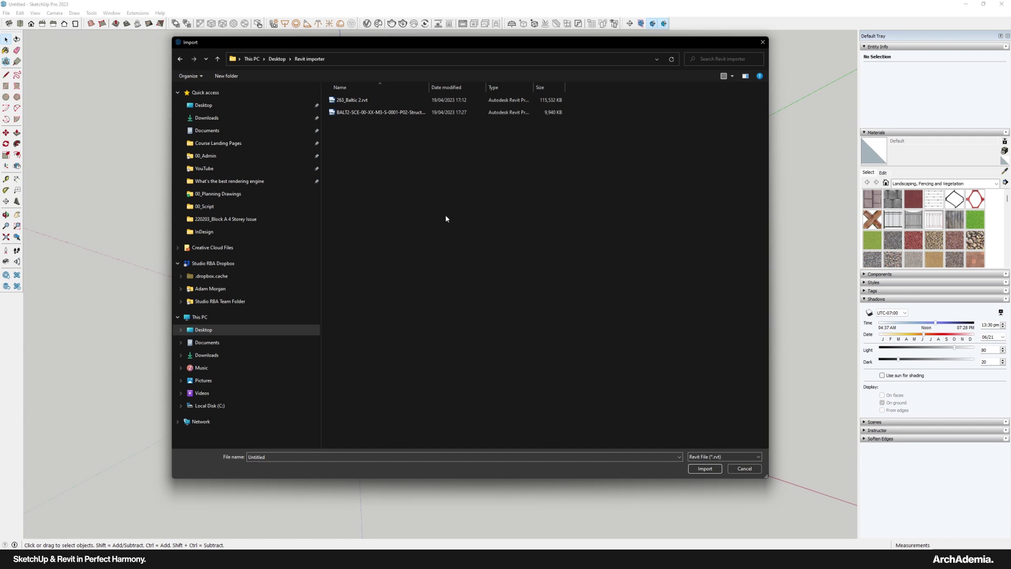
double_click(351, 101)
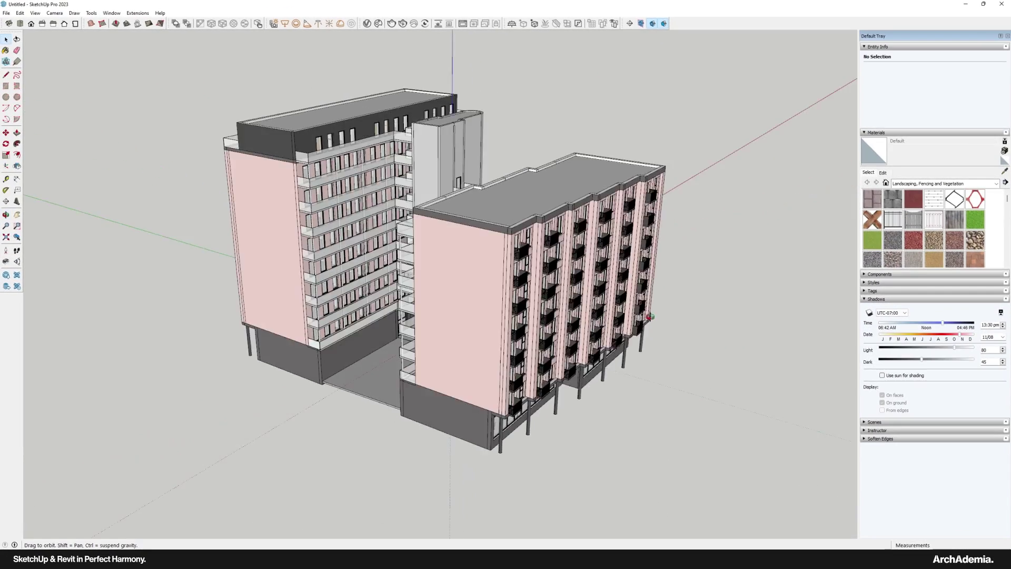
Select the imported building and examine its facades, ground-floor glazing and columns from several sides.
middle_click_drag(490, 364, 87, 276)
left_click(490, 323)
scroll(308, 413, "up", 7)
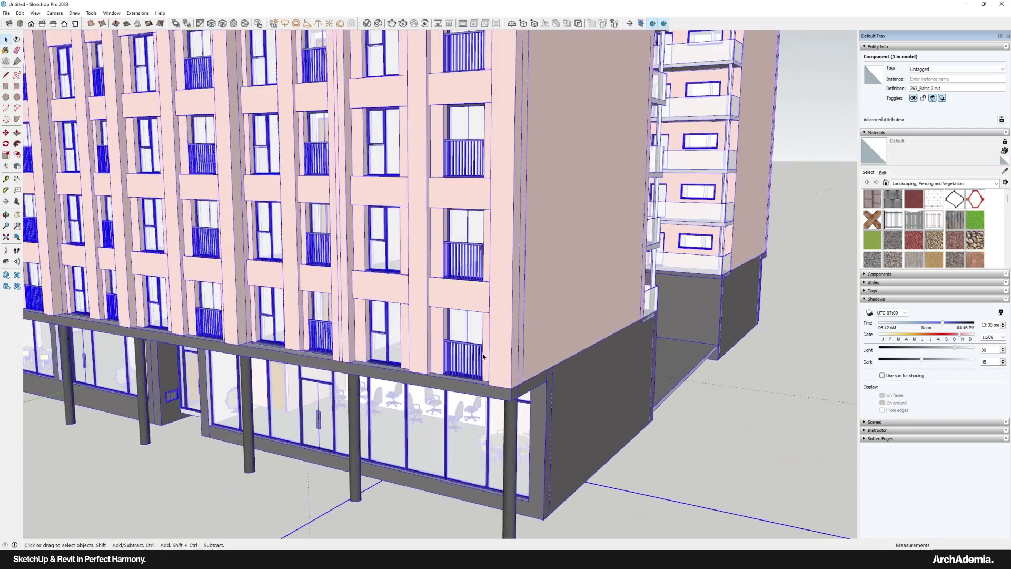
scroll(509, 357, "down", 7)
middle_click_drag(303, 329, 508, 319)
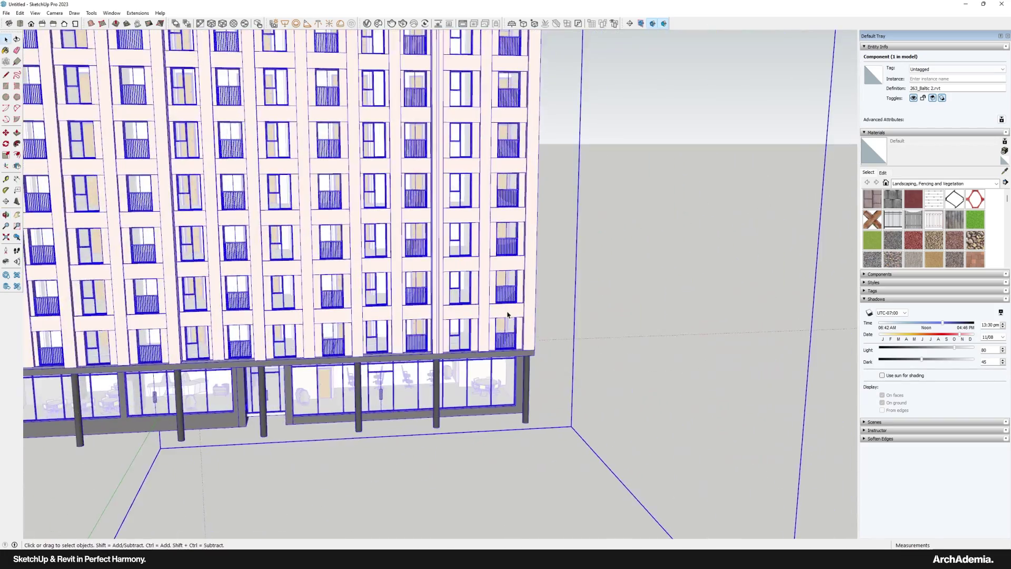
scroll(509, 320, "down", 1)
middle_click_drag(196, 309, 429, 350)
scroll(632, 348, "down", 2)
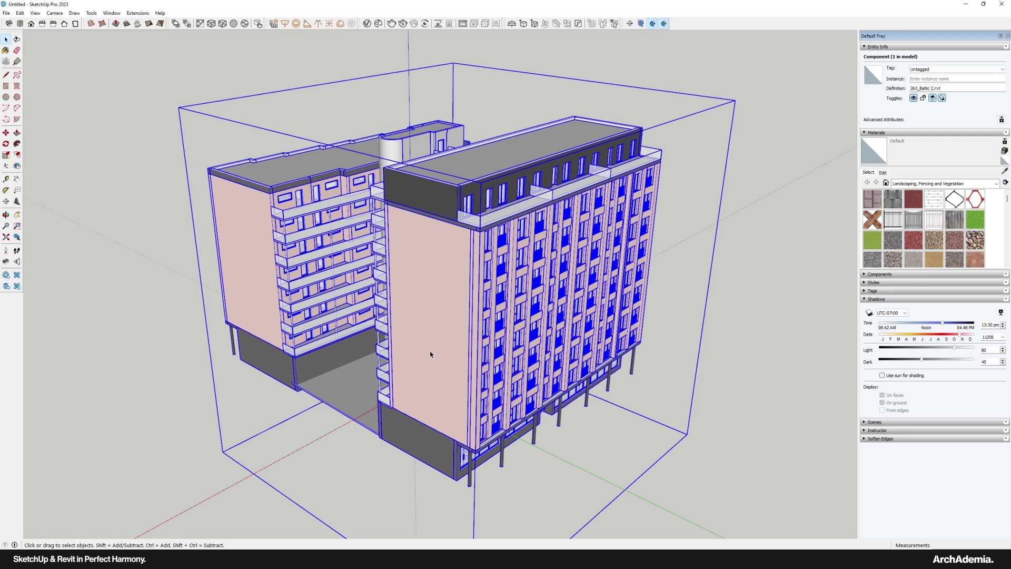
middle_click_drag(437, 329, 380, 276)
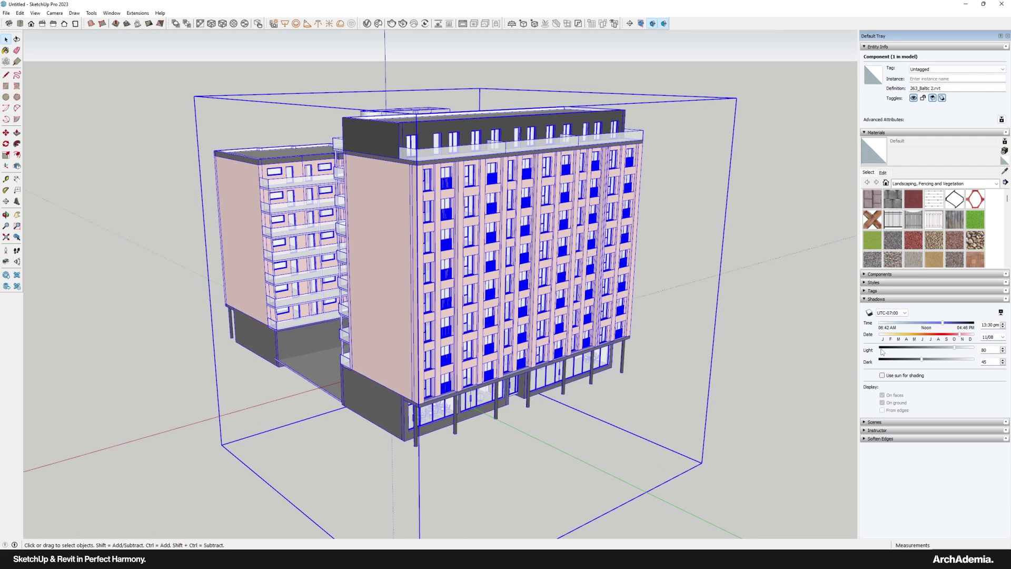
Turn off Profiles and Dashes in the edge settings of the model's style.
left_click(875, 299)
left_click(873, 282)
left_click(883, 322)
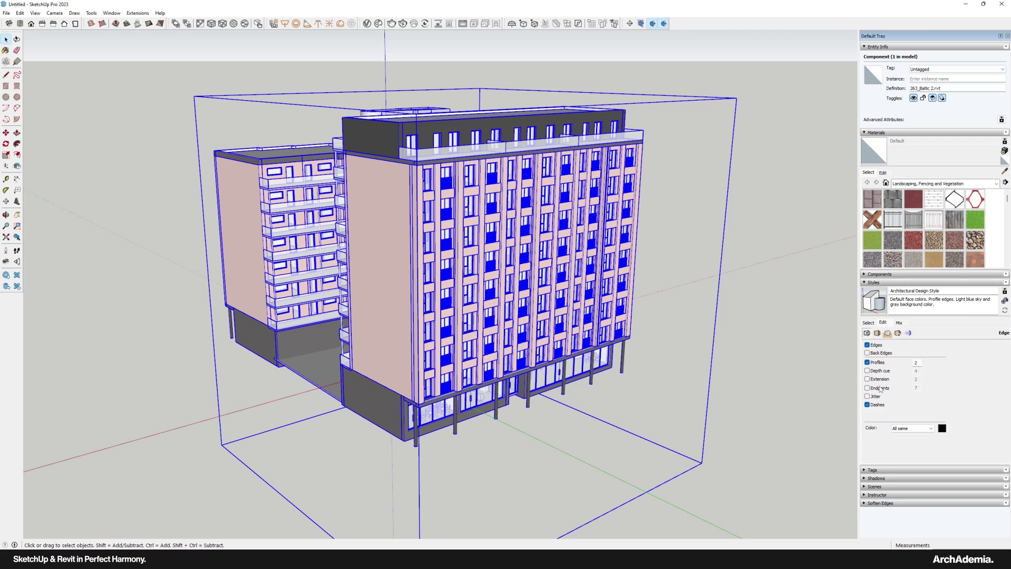
left_click(868, 363)
Open the building component down to one facade window, inspect its glass face and leave the component.
scroll(445, 282, "up", 10)
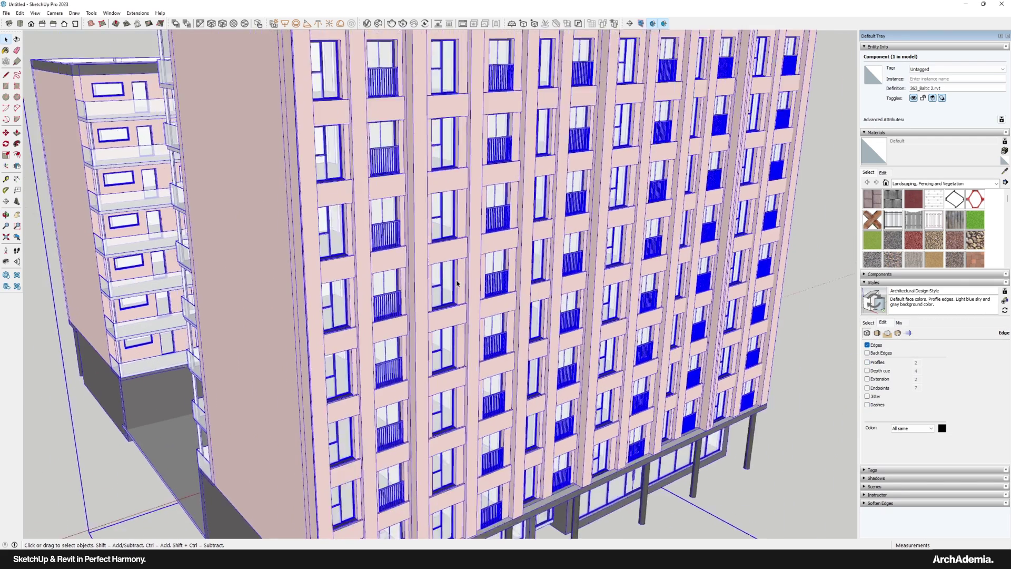
double_click(445, 283)
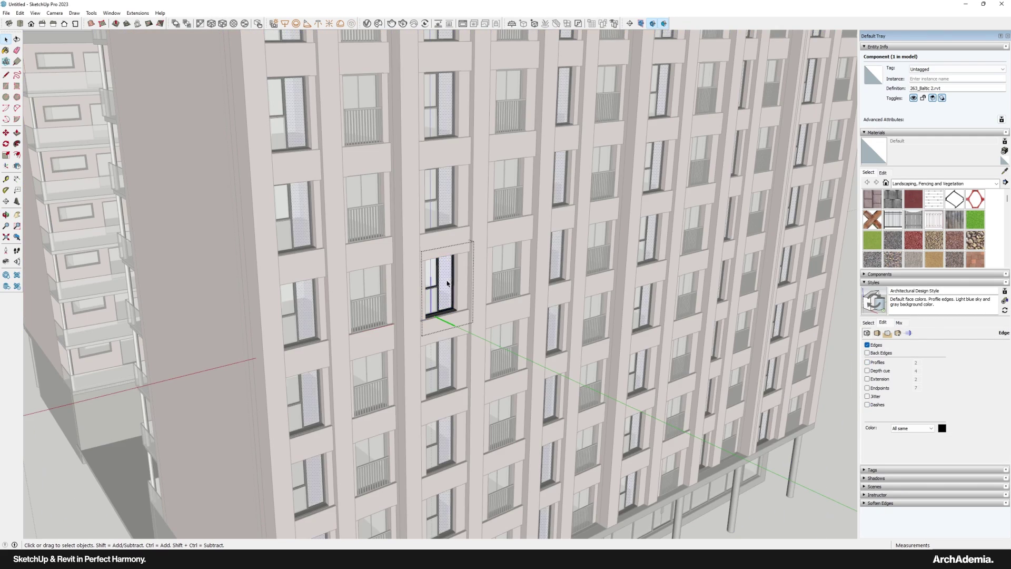
left_click(447, 283)
middle_click_drag(452, 316, 450, 203)
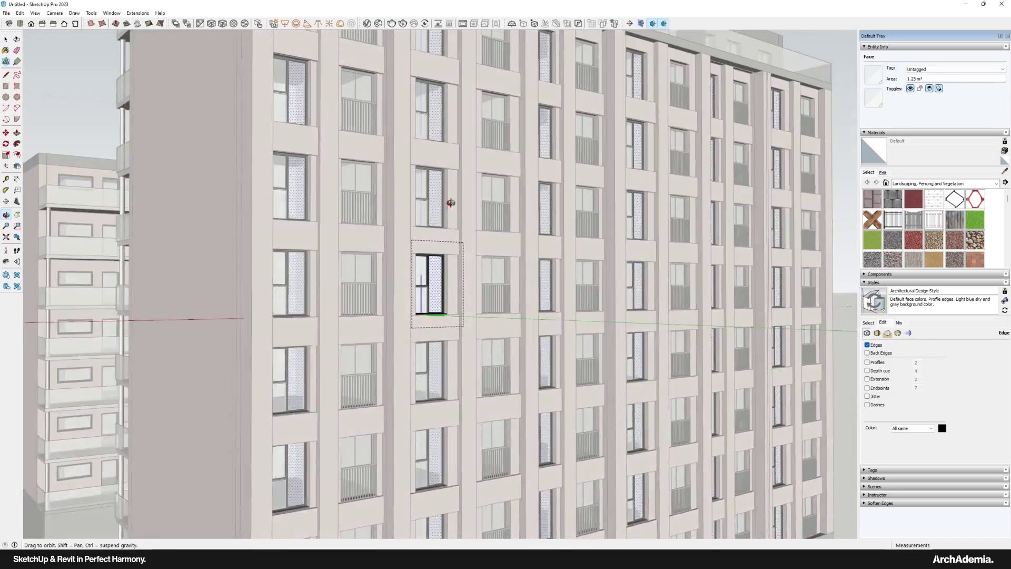
scroll(506, 221, "down", 5)
left_click(513, 53)
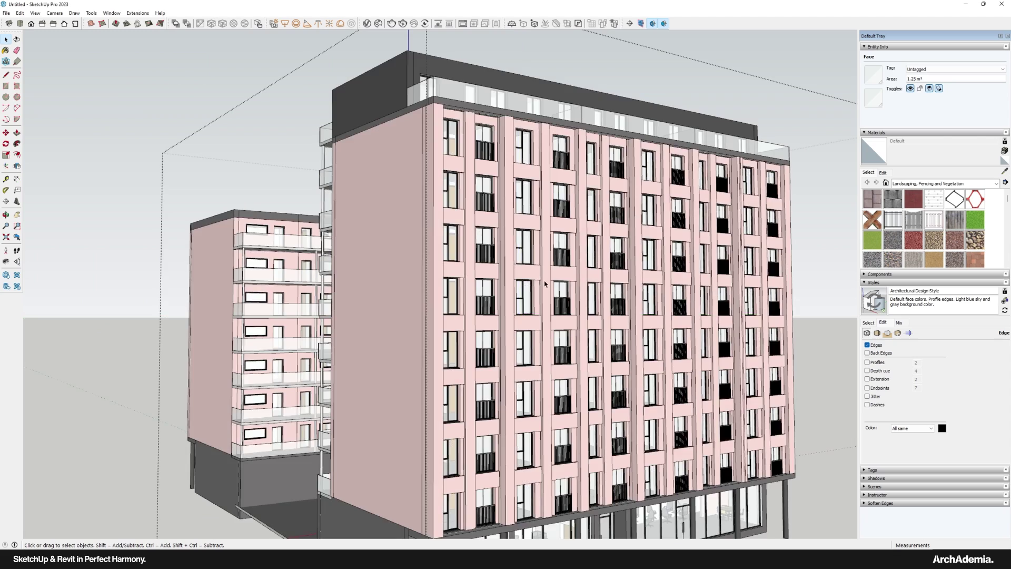
Copy the whole imported building and paste it into the 263_Baltic 2_Exterior CGI Model near the courtyard gardens.
scroll(519, 268, "down", 3)
middle_click_drag(519, 269, 492, 340)
left_click(393, 149)
left_click(492, 340)
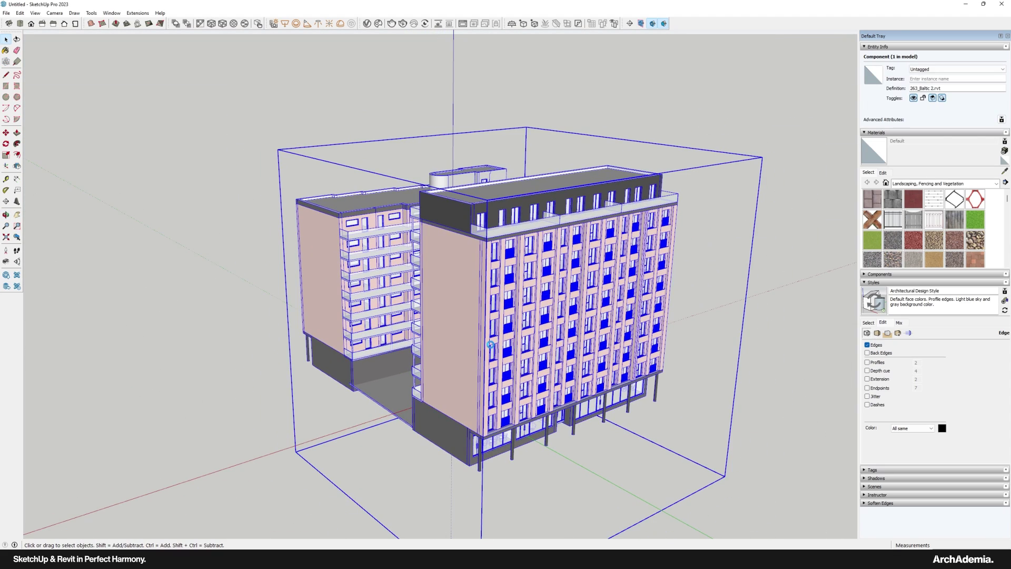
middle_click_drag(481, 330, 505, 300)
mouse_move(517, 559)
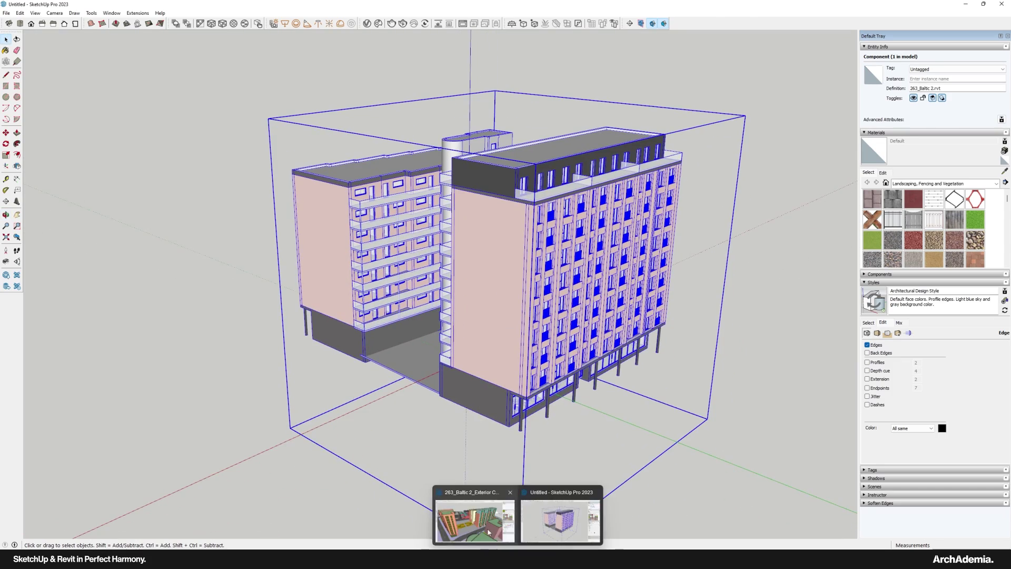
left_click(475, 520)
scroll(458, 330, "down", 2)
middle_click_drag(458, 330, 433, 370)
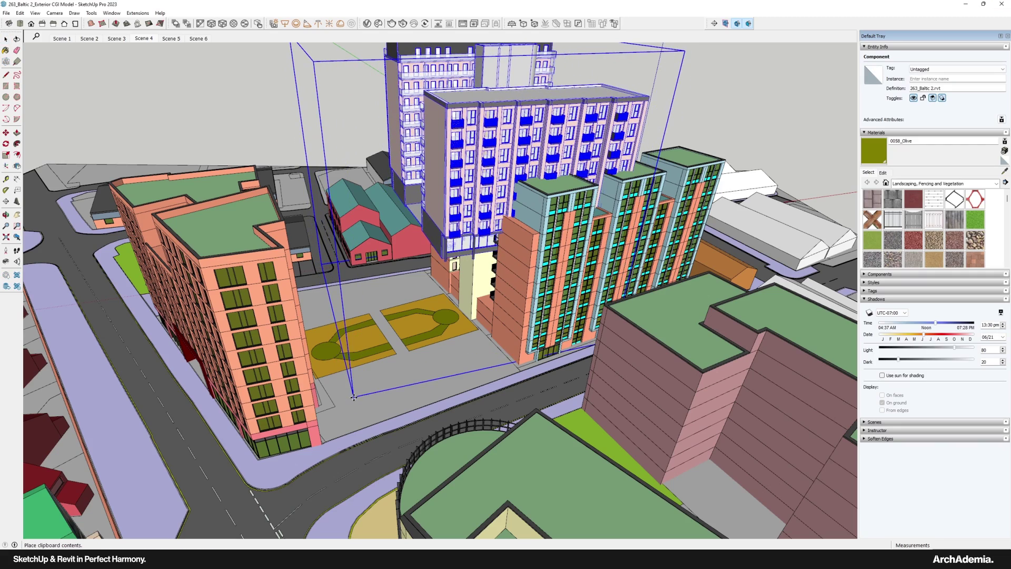
Rotate the pasted building about a point on its roof so its long facade faces the street.
middle_click_drag(416, 208, 437, 258)
scroll(437, 258, "down", 2)
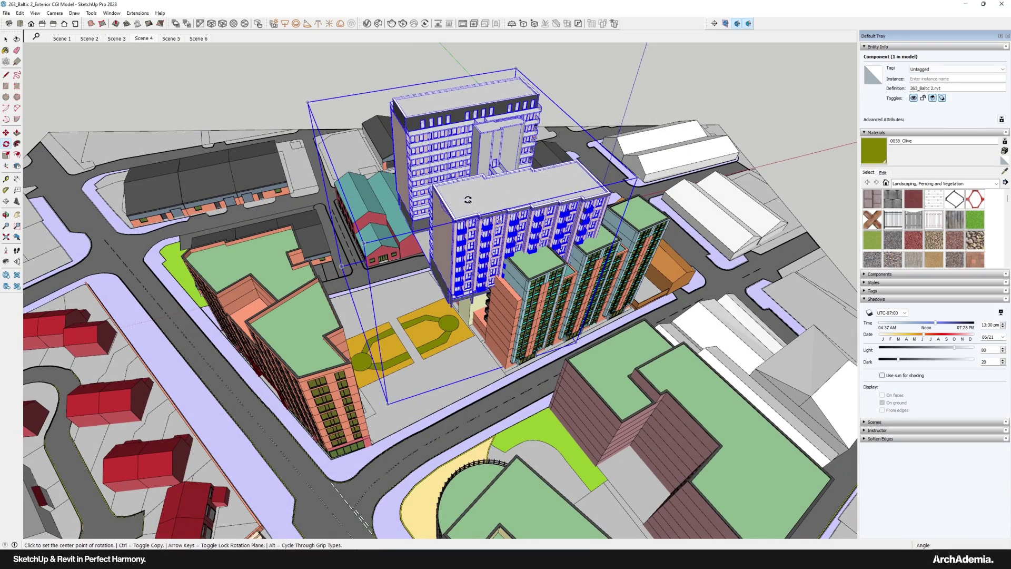
scroll(461, 205, "up", 3)
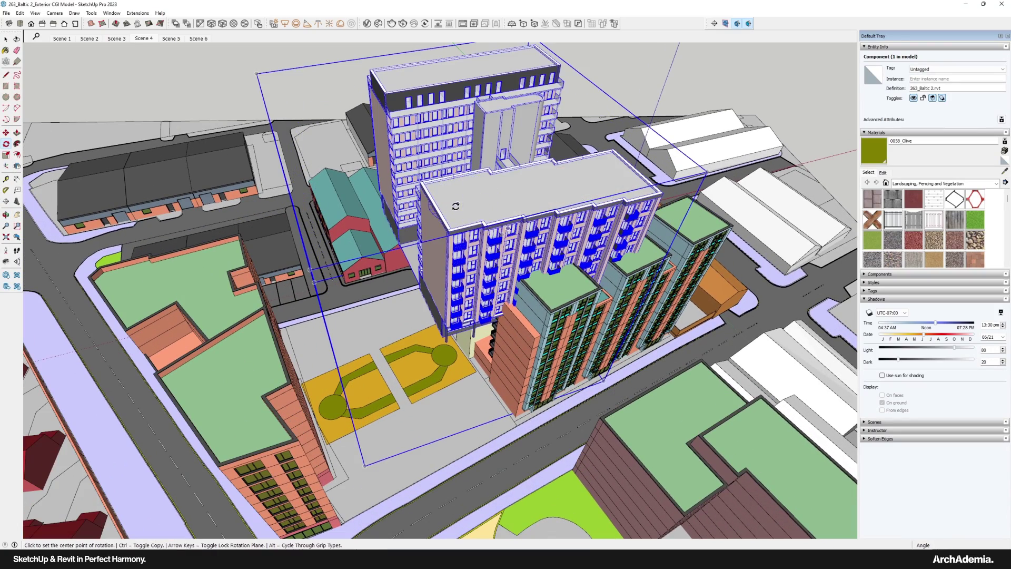
scroll(459, 207, "up", 4)
left_click(446, 204)
left_click(435, 186)
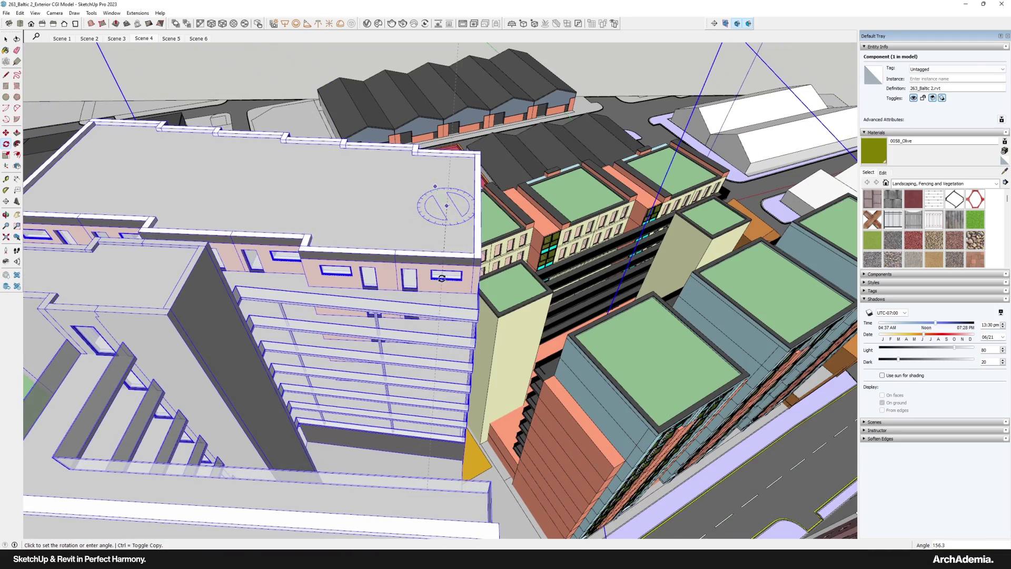
middle_click_drag(442, 278, 427, 252)
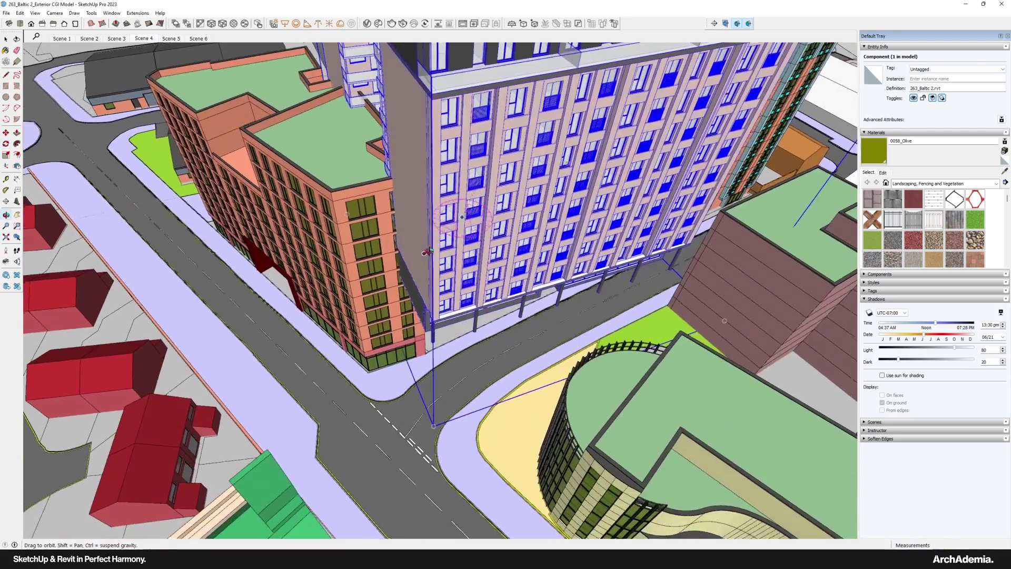
Move the building by its ground-floor corner to the edge of the courtyard plot beside the orange corner block.
scroll(462, 306, "up", 3)
key("m")
left_click(411, 346)
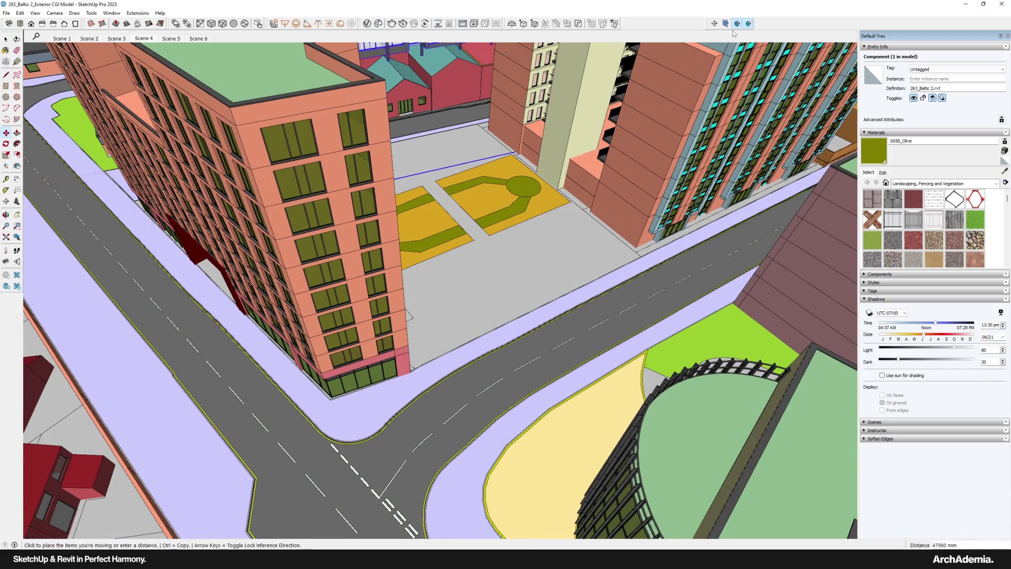
scroll(445, 345, "up", 5)
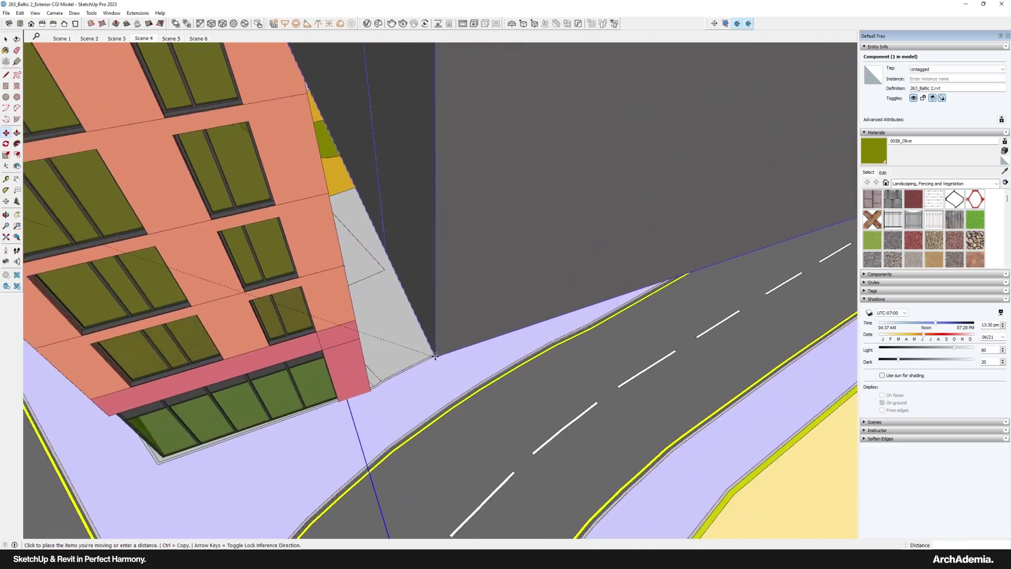
scroll(435, 356, "up", 6)
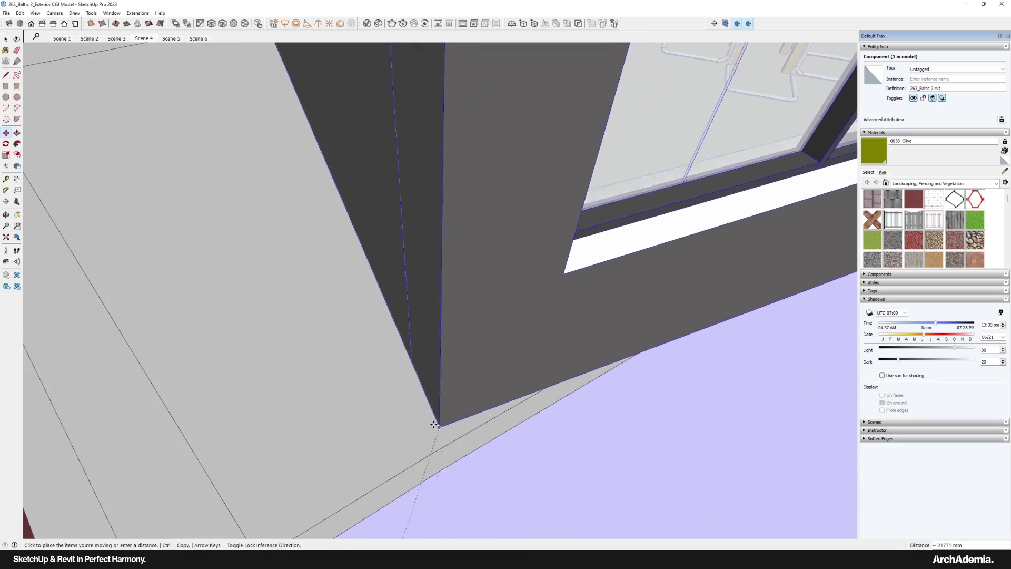
left_click(435, 425)
scroll(316, 343, "down", 10)
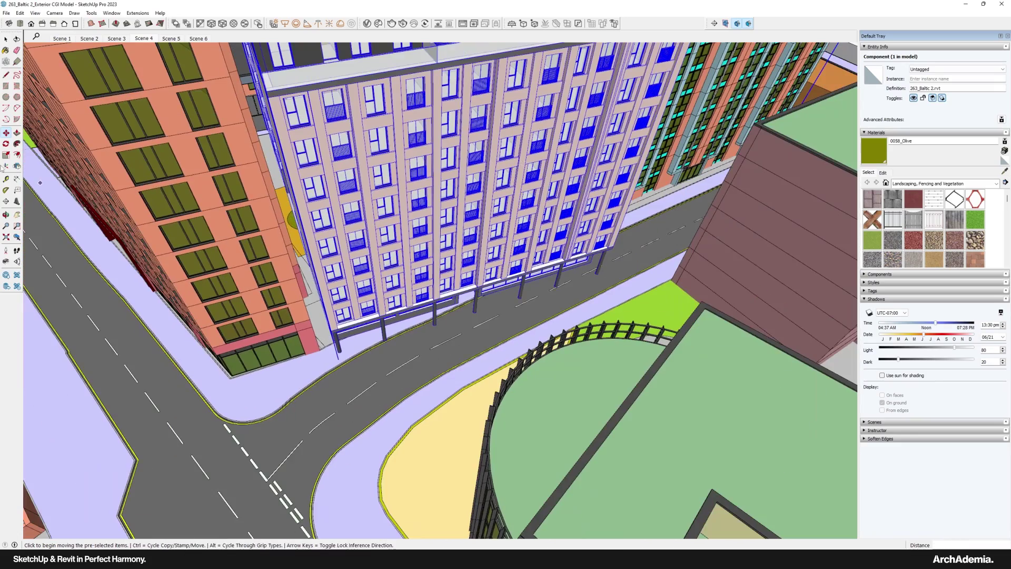
Rotate the building about its front corner to align its facade with the pavement edge.
left_click(5, 144)
scroll(334, 339, "up", 6)
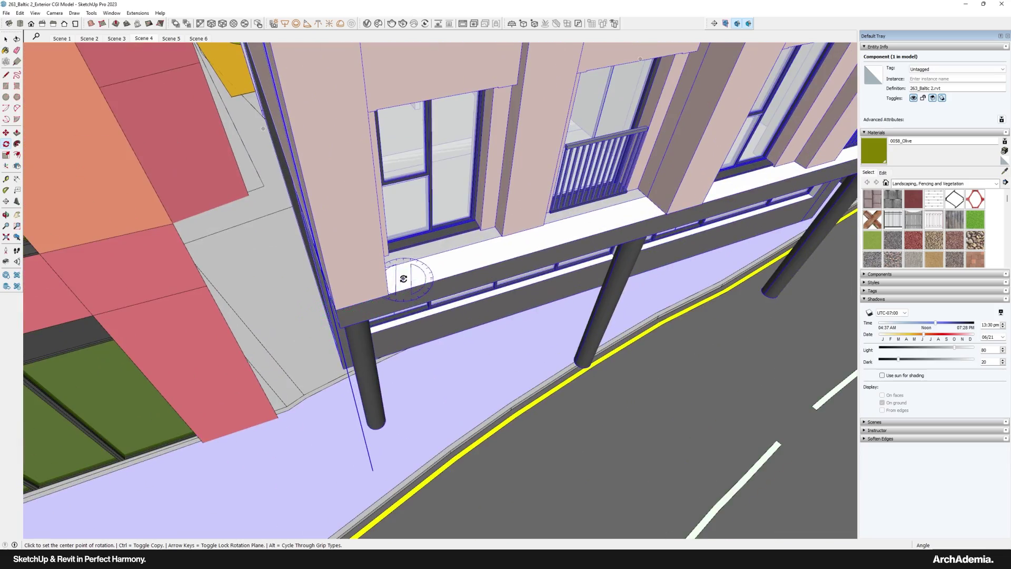
left_click(338, 310)
scroll(338, 311, "down", 8)
middle_click_drag(553, 337, 390, 363)
scroll(417, 316, "up", 6)
left_click(418, 315)
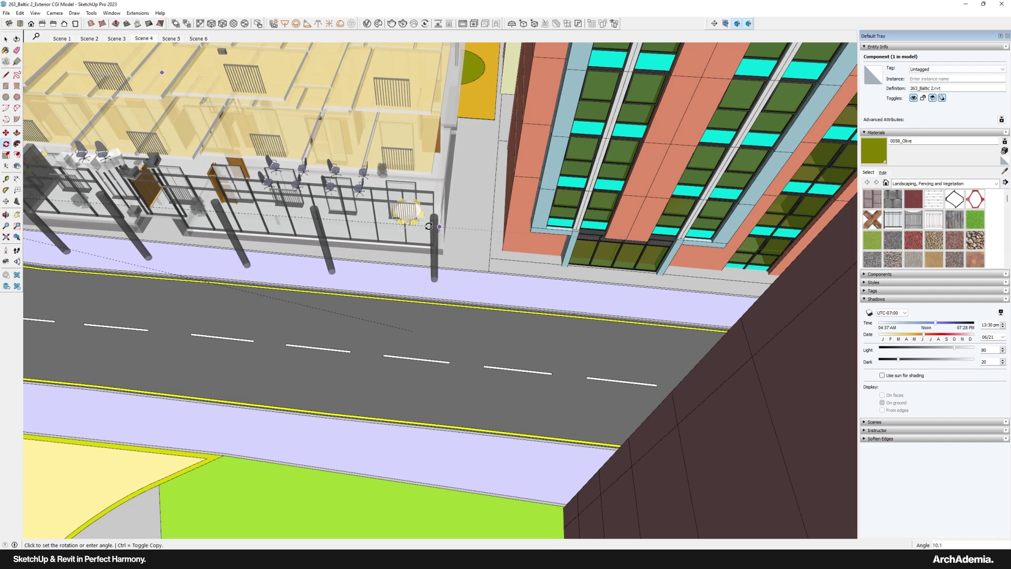
scroll(434, 246, "up", 8)
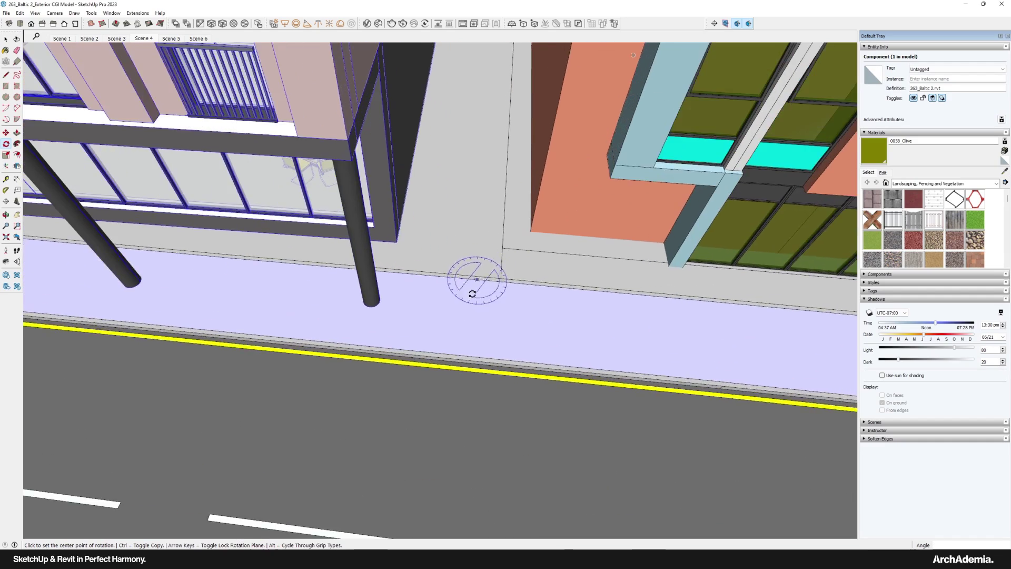
Move the building about 2500 mm so its front columns stand inside the plot, clear of the pavement.
key("m")
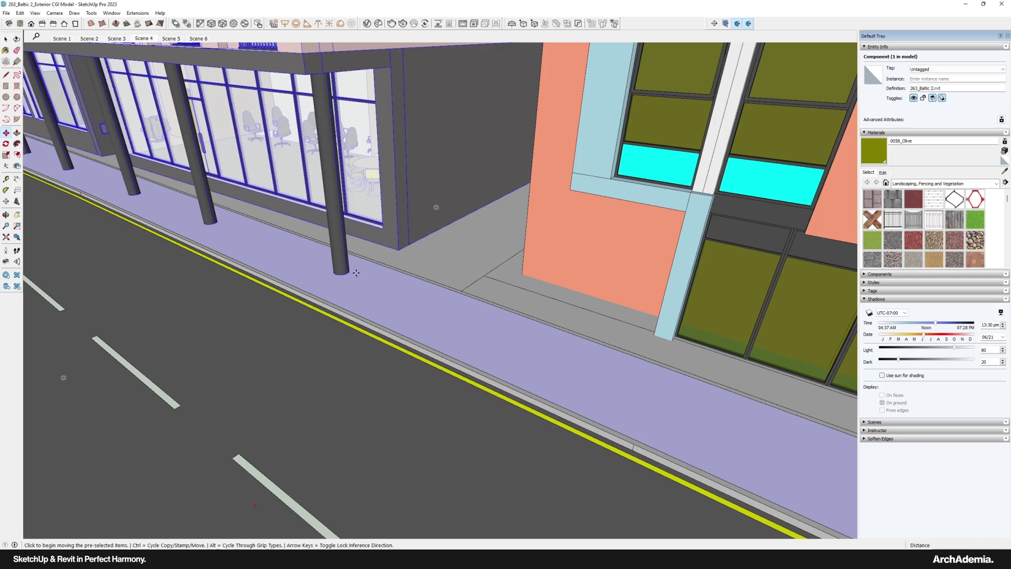
left_click(356, 273)
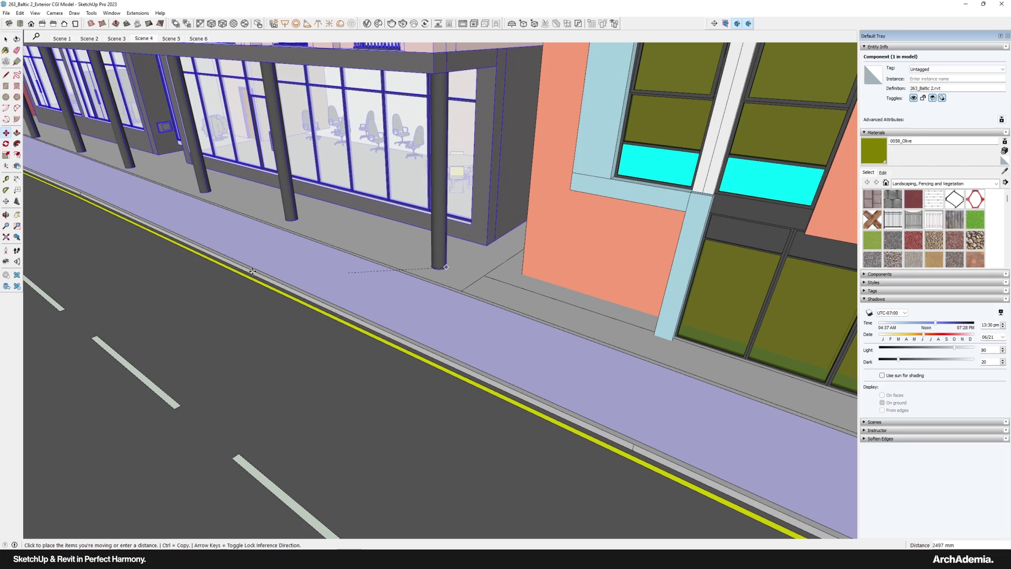
left_click(253, 271)
scroll(252, 295, "down", 4)
middle_click_drag(248, 456, 653, 343)
scroll(472, 382, "down", 5)
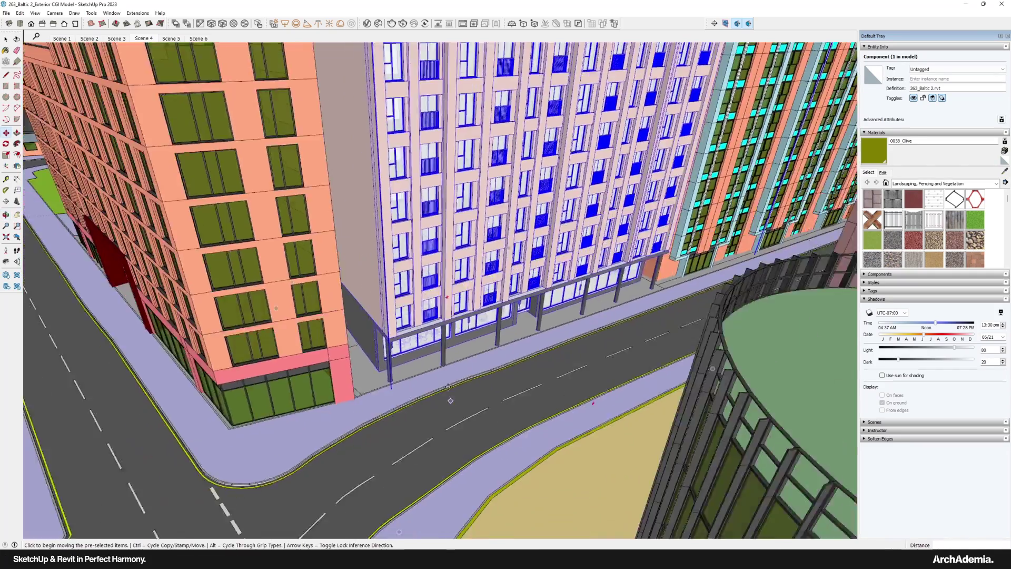
Move the building about 1450 mm to fit its rear balcony facade within the plot between the neighbouring blocks.
scroll(448, 387, "down", 5)
middle_click_drag(508, 433, 595, 506)
middle_click_drag(459, 358, 542, 171)
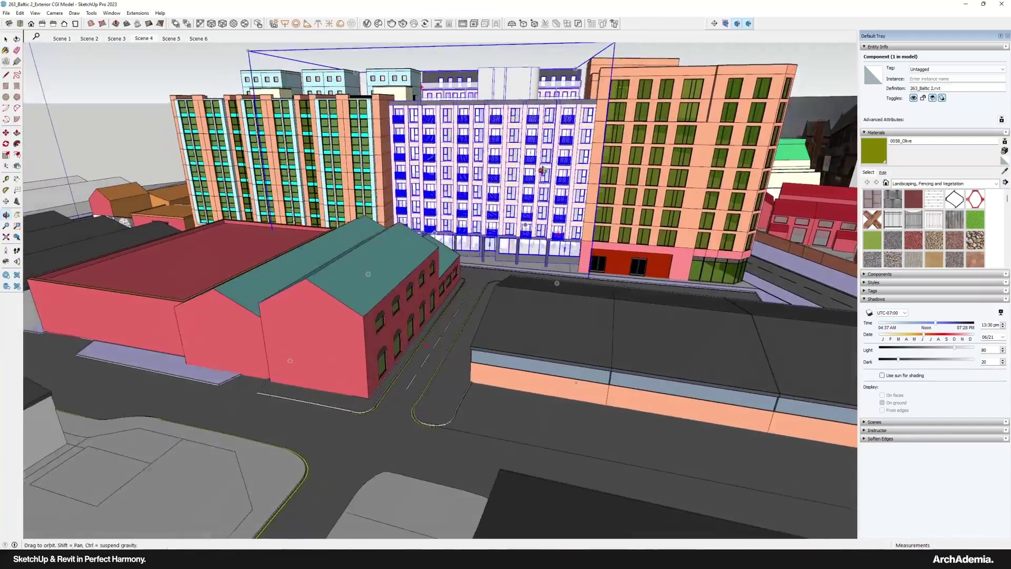
scroll(553, 195, "up", 5)
left_click(551, 195)
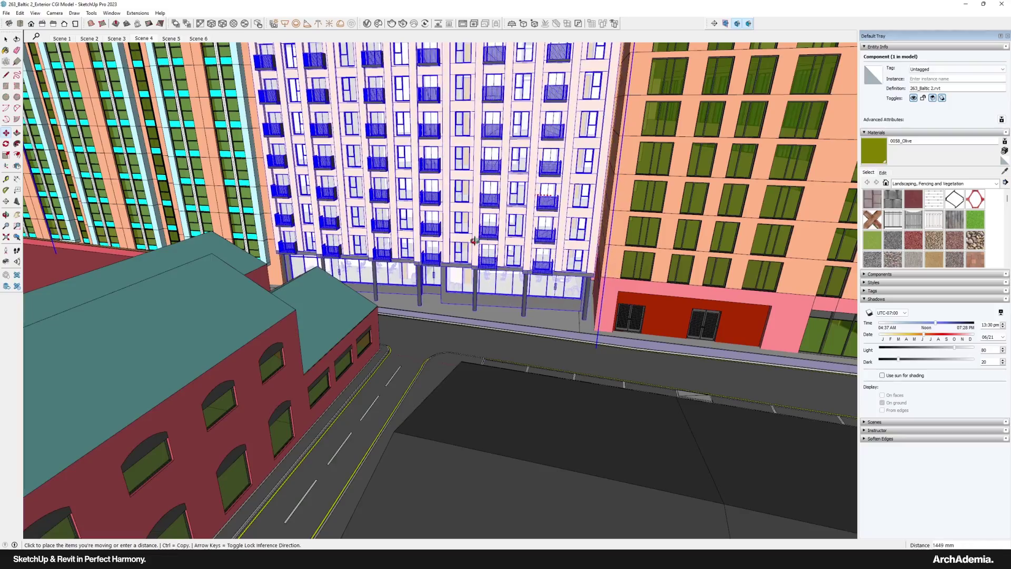
Rotate the building about 0.9 degrees around a point on its front roof to align it with the adjoining blocks.
middle_click_drag(474, 241, 369, 400)
key("q")
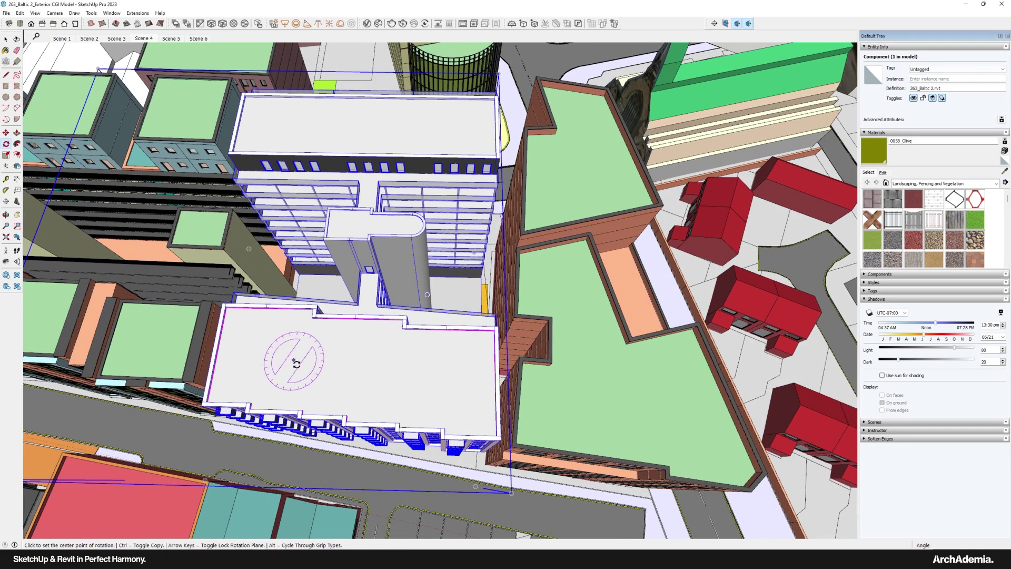
left_click(361, 108)
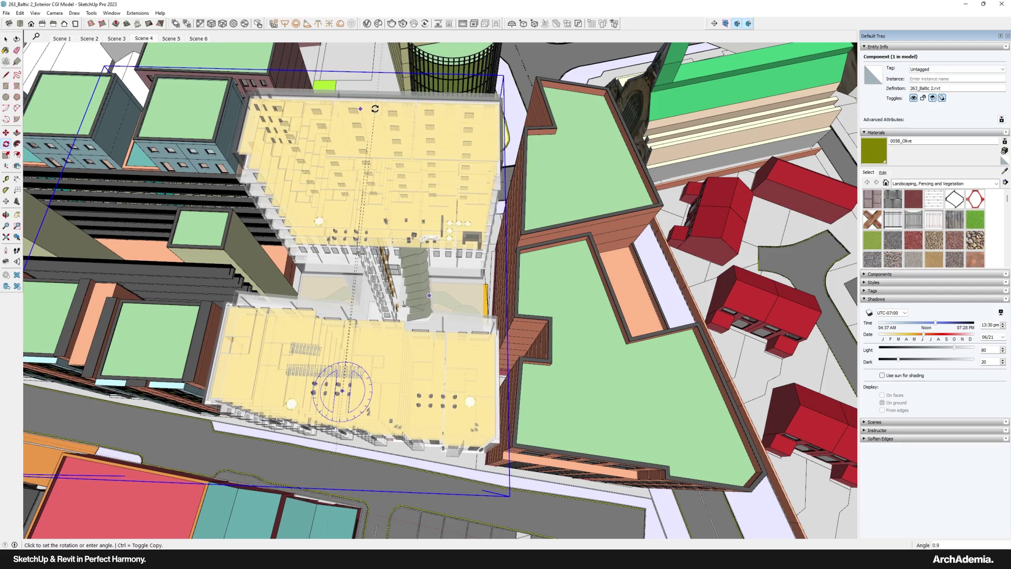
left_click(375, 109)
left_click(6, 39)
Lower the building vertically from a point beside the ground-floor entrance so its entrance threshold meets the surrounding ground level.
middle_click_drag(153, 255, 396, 287)
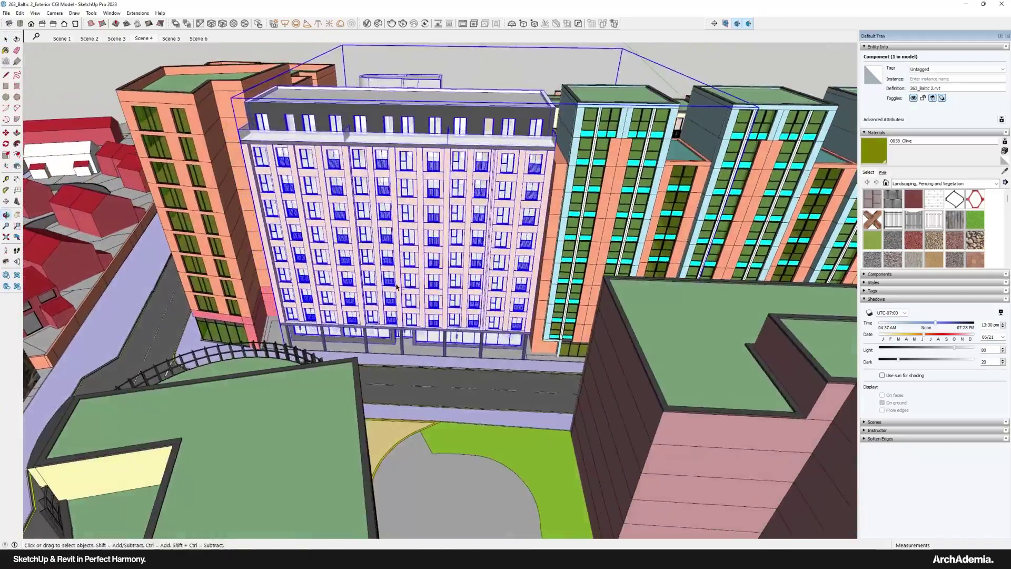
scroll(396, 287, "up", 6)
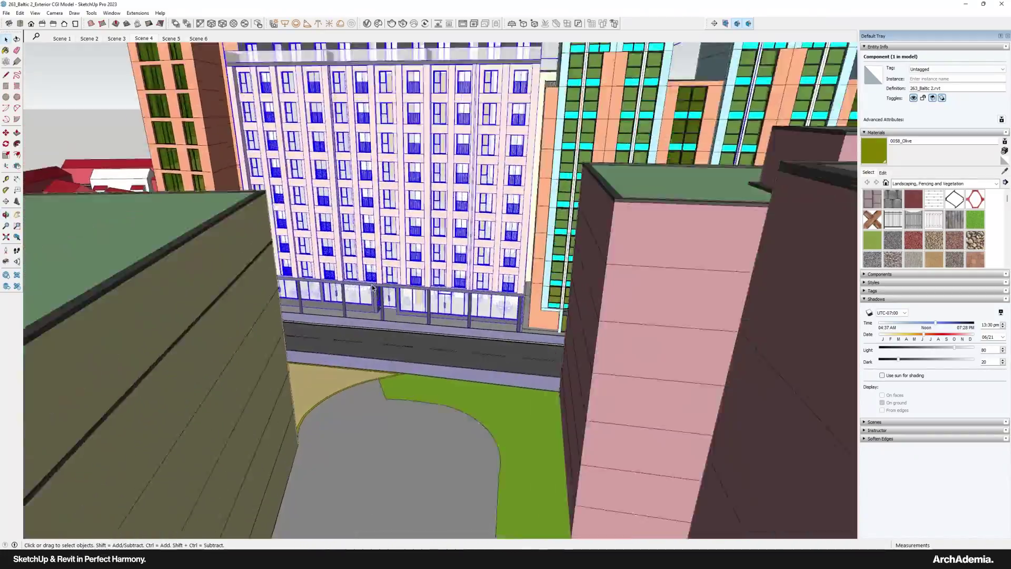
scroll(372, 287, "up", 8)
key("m")
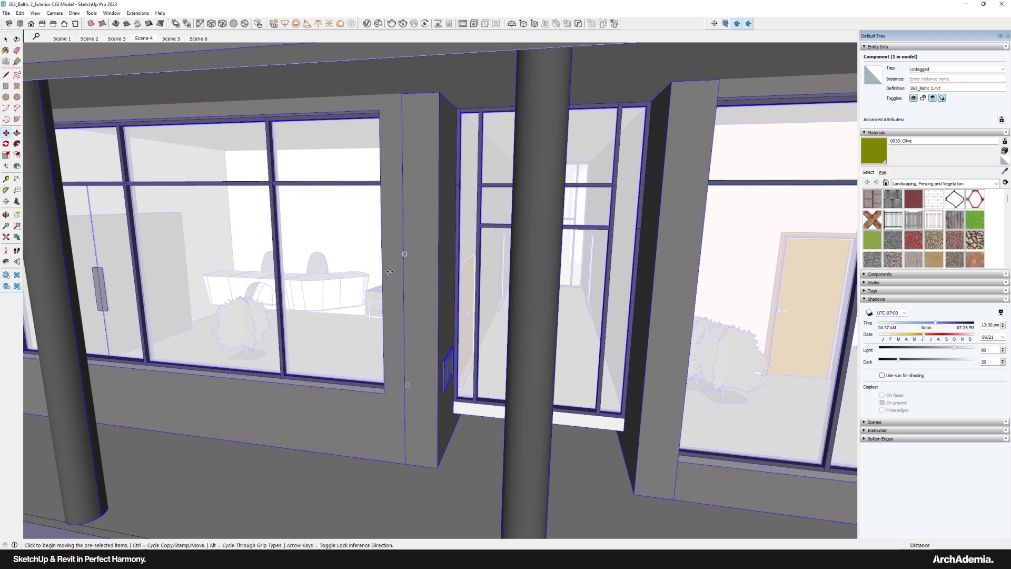
left_click(389, 271)
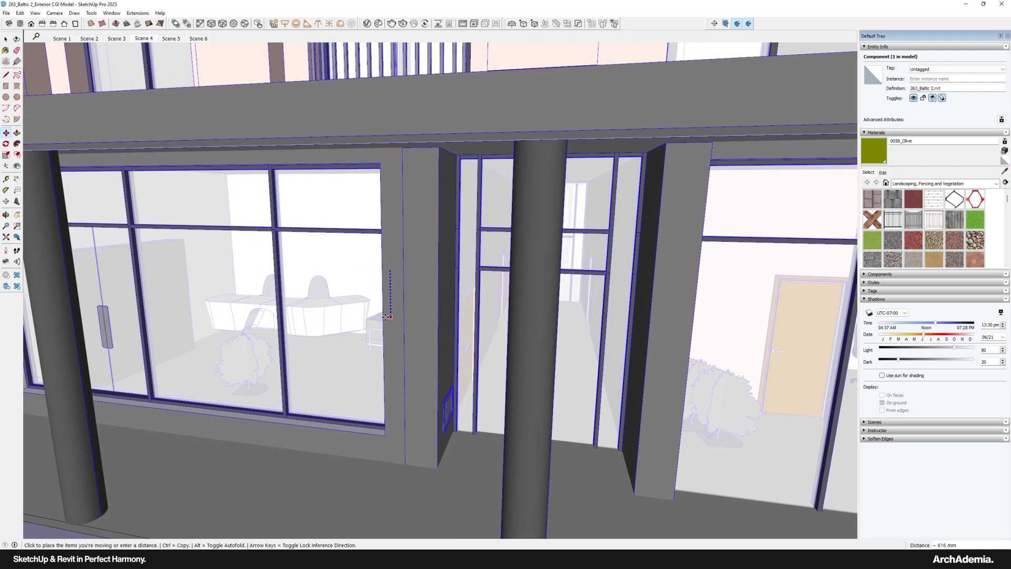
left_click(475, 372)
key("space")
Examine the building's street facade and its fit between the orange corner block and the neighbouring towers.
scroll(475, 372, "down", 10)
scroll(164, 191, "up", 3)
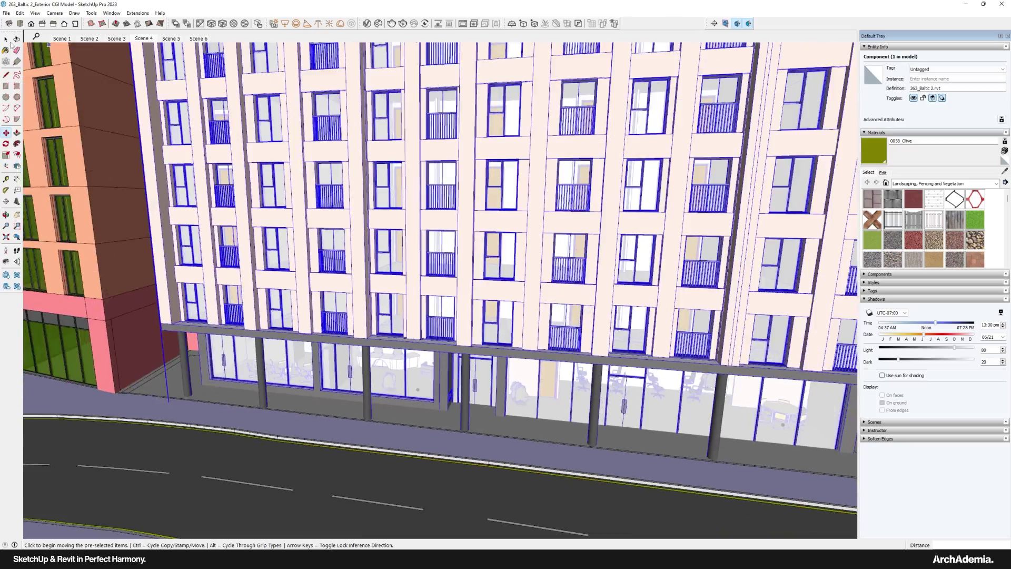
middle_click_drag(164, 191, 265, 237)
scroll(423, 305, "down", 5)
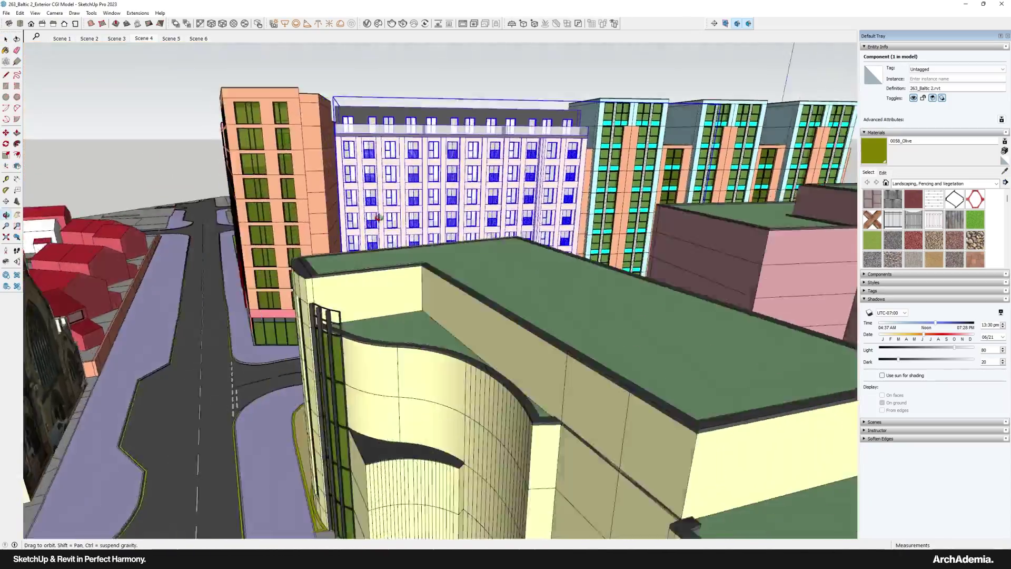
middle_click_drag(378, 218, 457, 184)
scroll(427, 287, "up", 5)
middle_click_drag(422, 303, 450, 373)
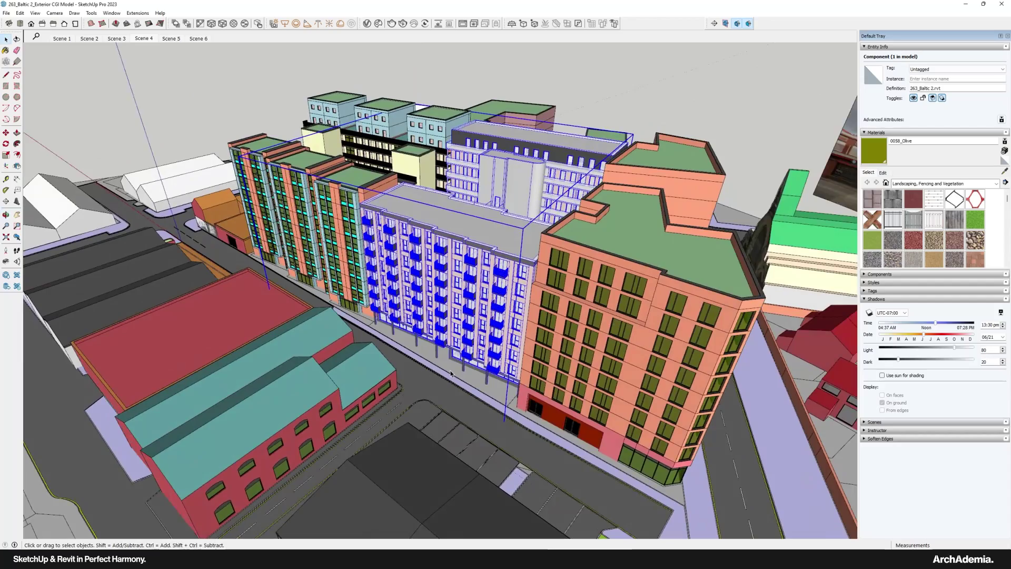
Examine the balcony facade, ground-floor columns and pavement edge from close up and from across the street.
middle_click_drag(421, 329, 540, 308)
scroll(510, 316, "up", 7)
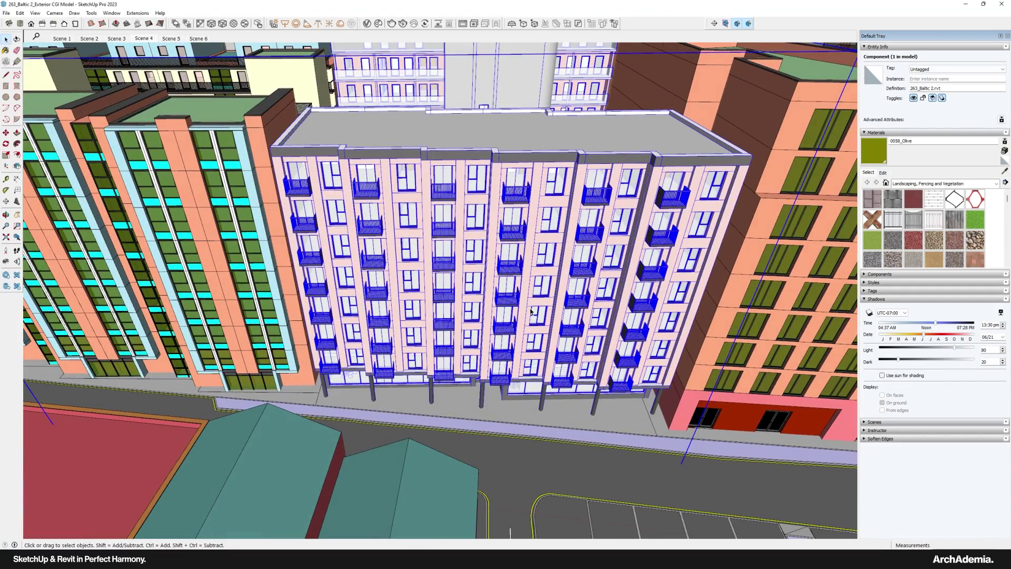
scroll(531, 312, "up", 5)
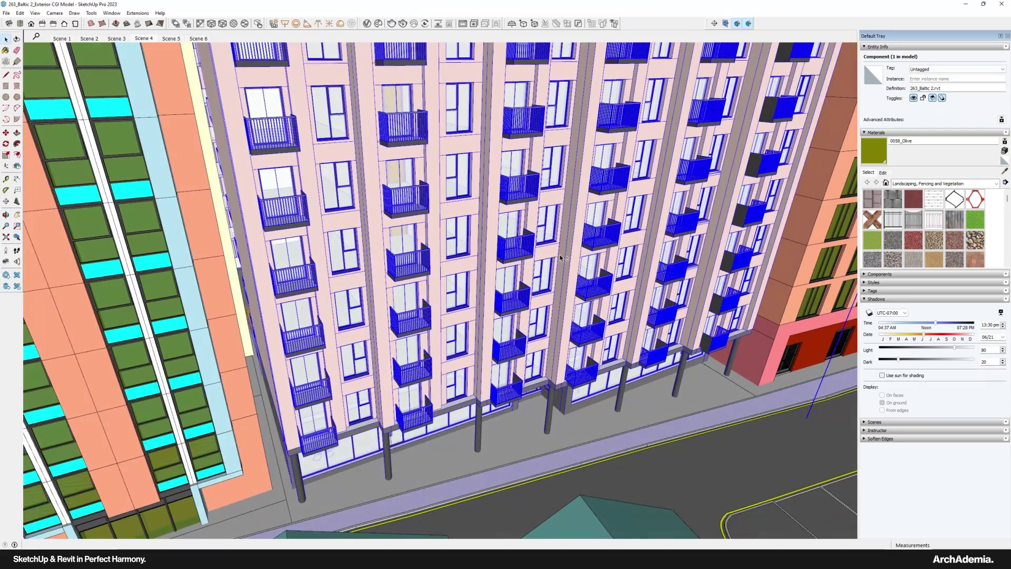
scroll(561, 258, "down", 4)
middle_click_drag(529, 269, 481, 279)
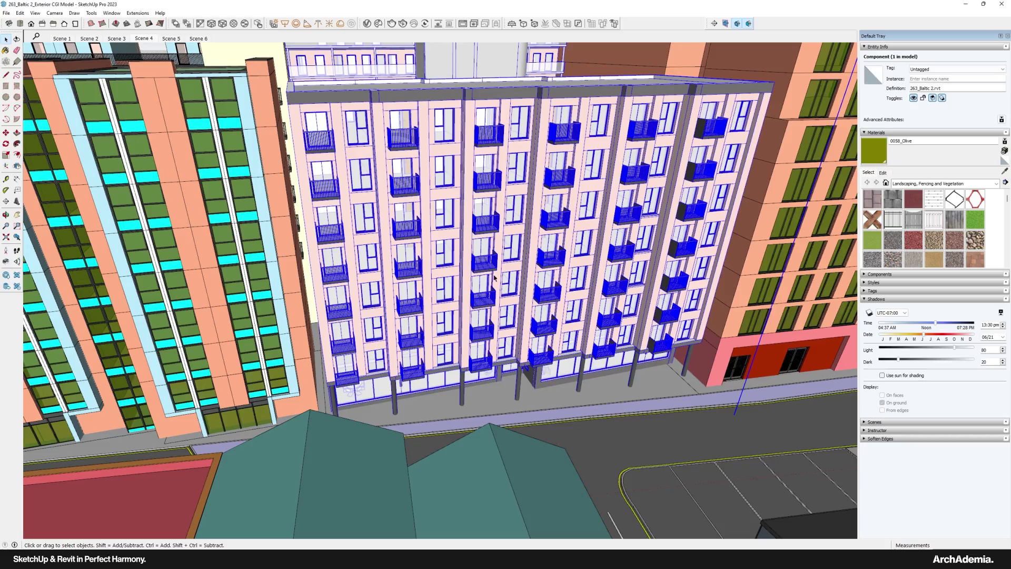
middle_click_drag(494, 277, 329, 294)
middle_click_drag(469, 379, 566, 366)
scroll(486, 343, "up", 2)
scroll(571, 341, "up", 3)
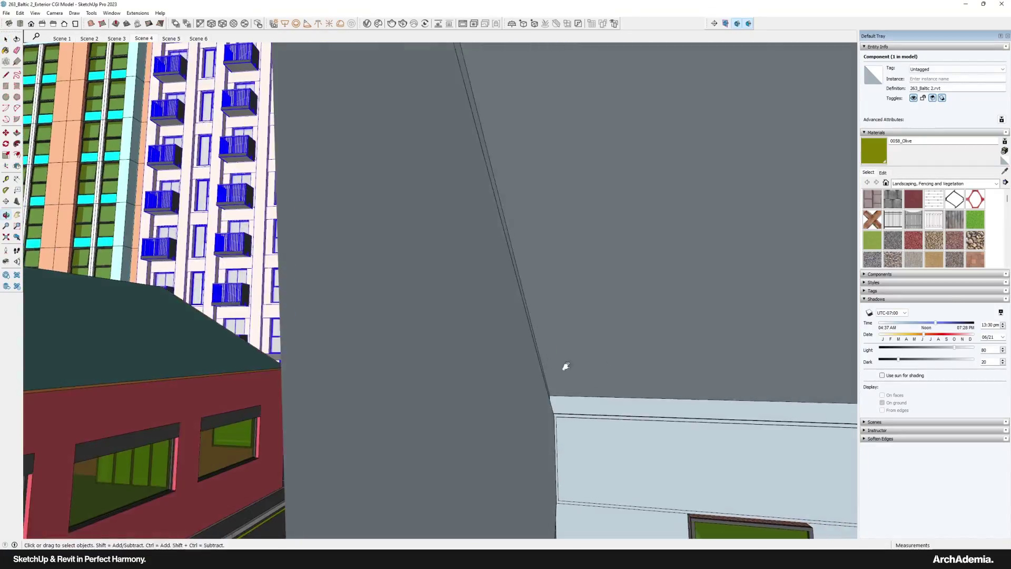
scroll(566, 366, "down", 5)
middle_click_drag(618, 346, 432, 401)
scroll(477, 391, "down", 4)
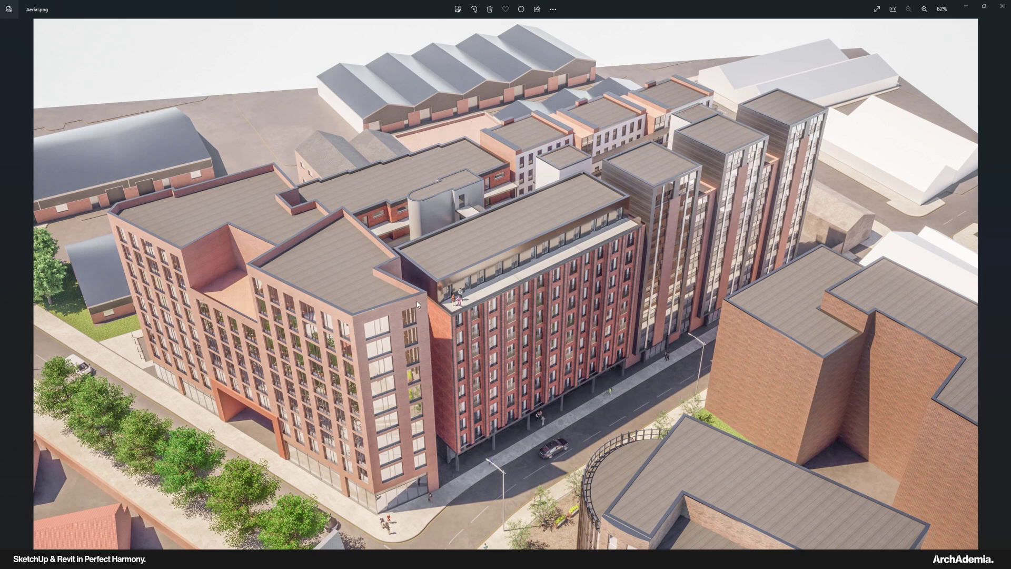
Switch to the photo viewer and review the finished renders from Aerial.png through Scale Shot.png, then back to Brick St.png.
key("Right")
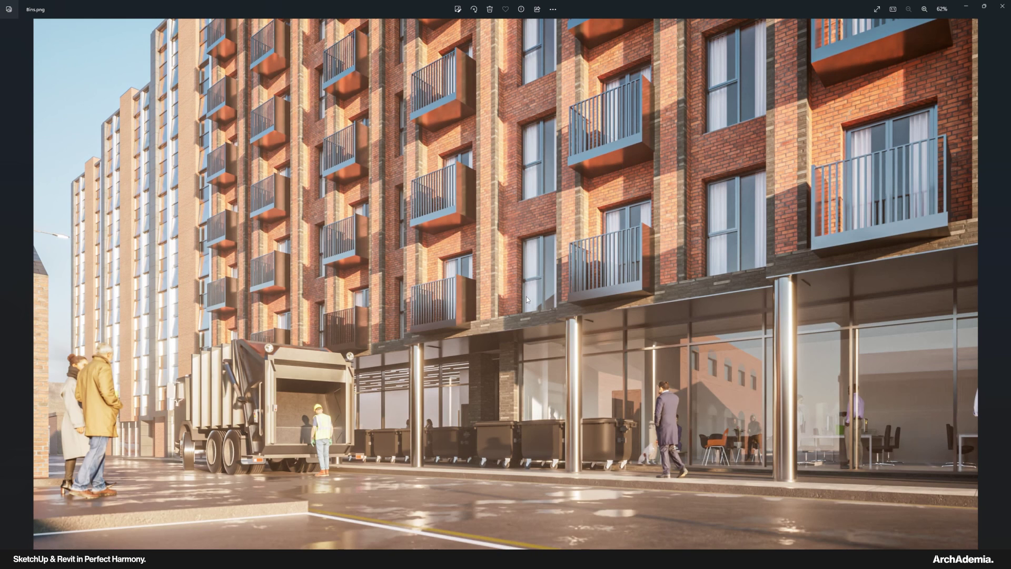
key("Right")
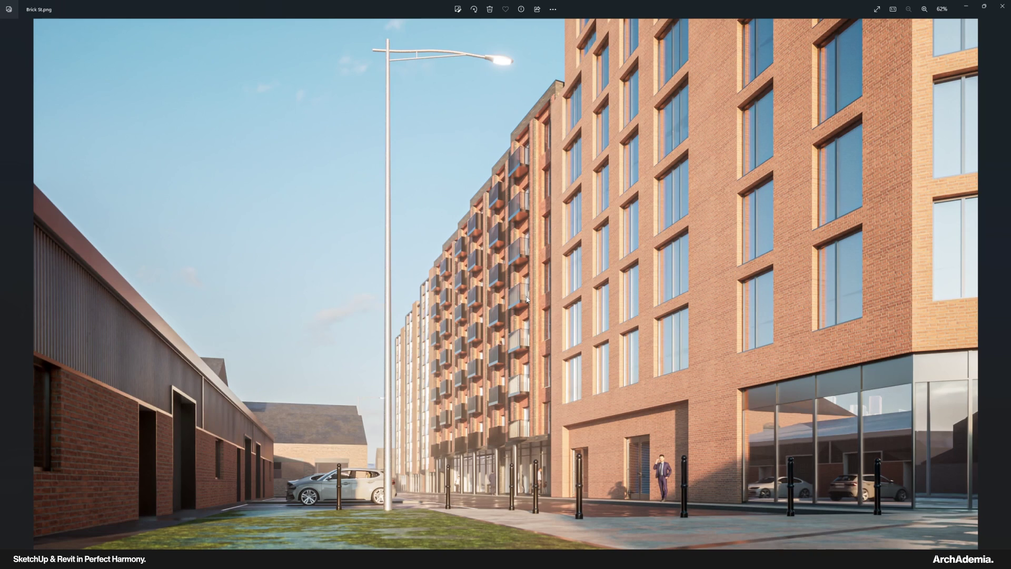
key("Right")
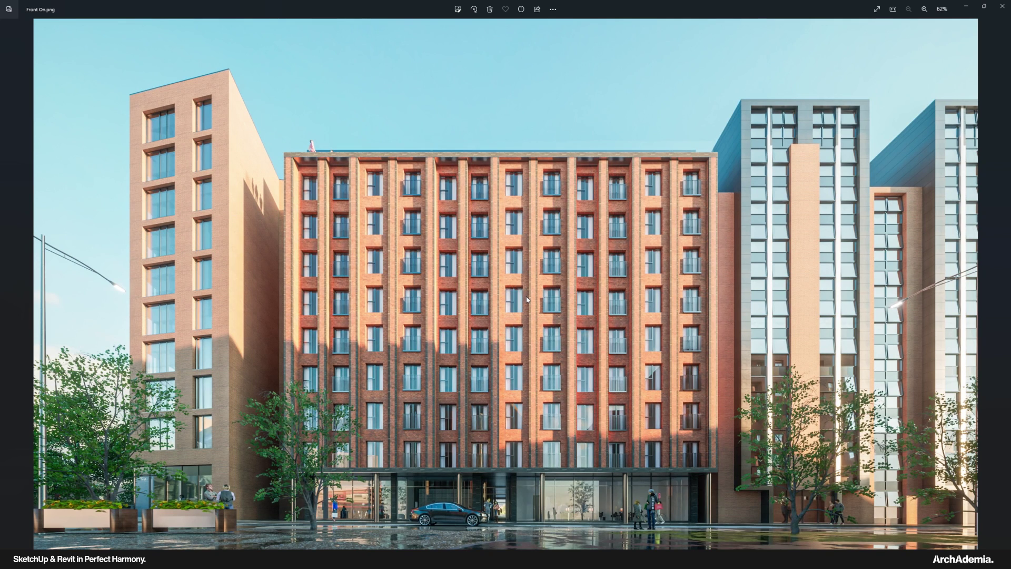
key("Right")
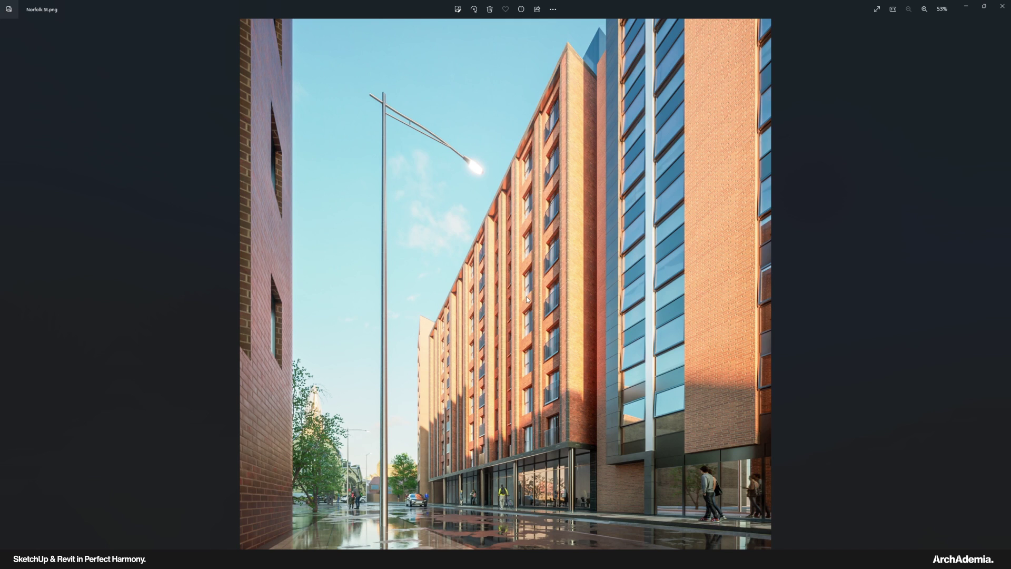
key("Right")
key("Right")
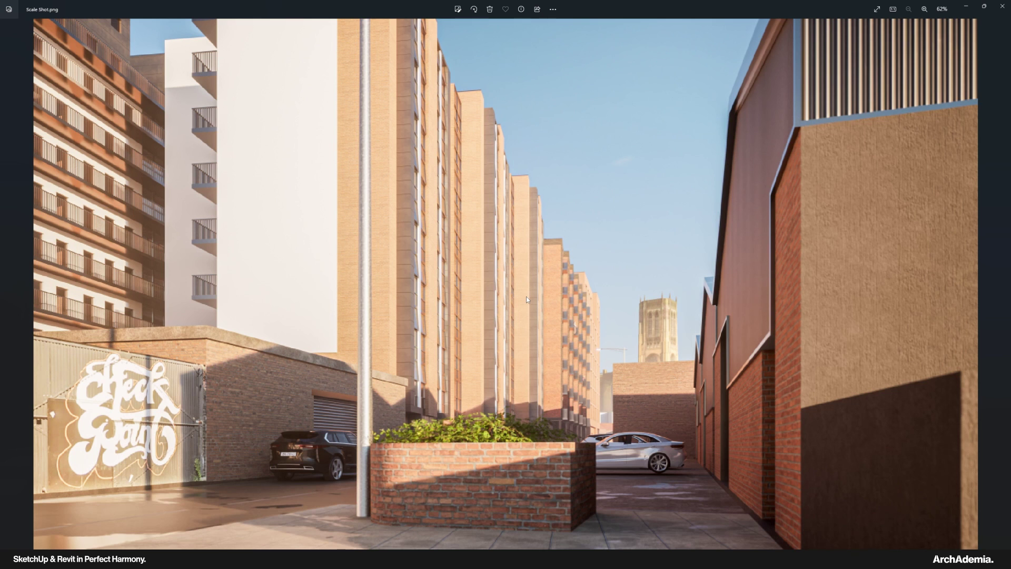
key("Left")
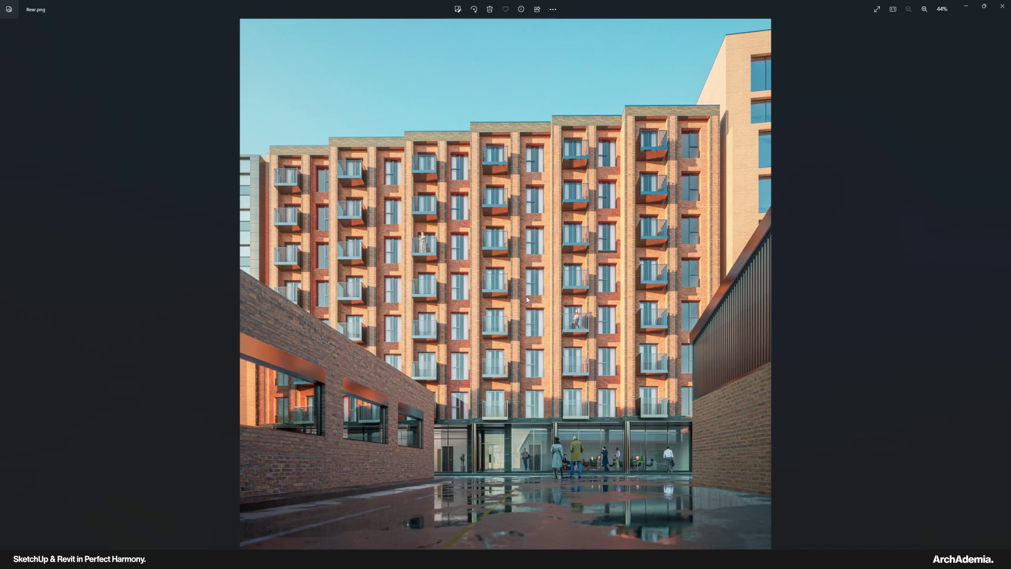
key("Left")
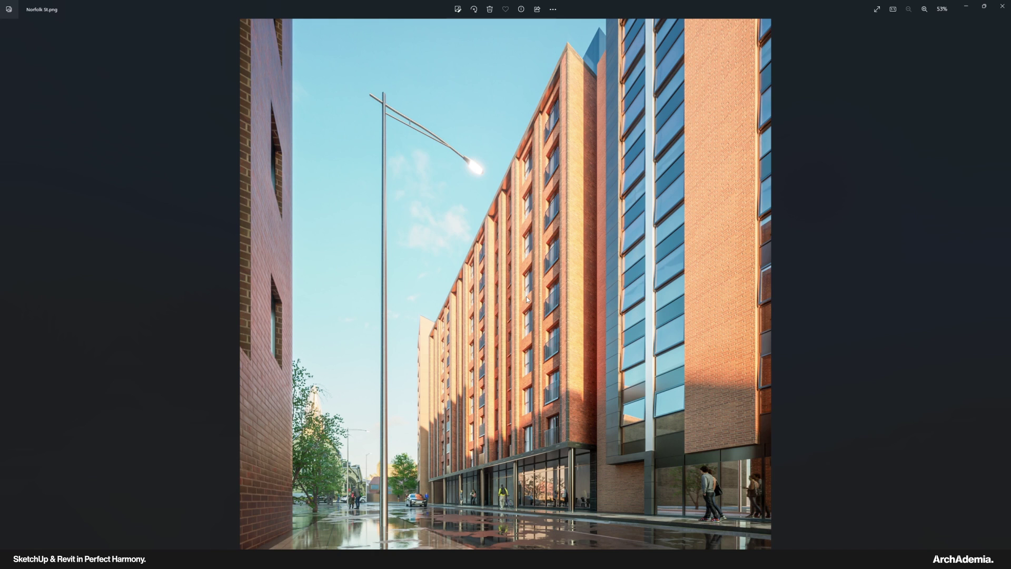
key("Left")
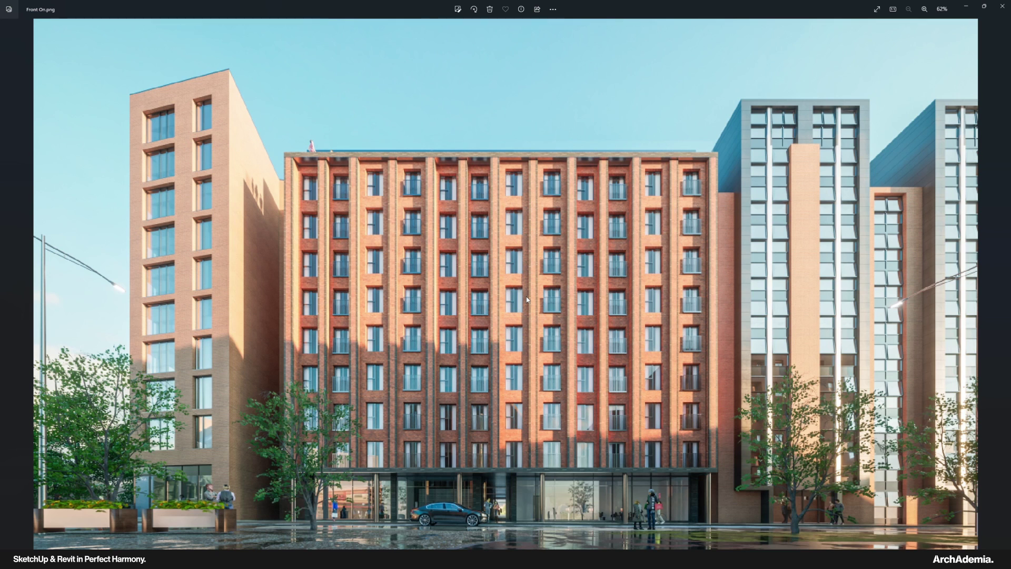
key("Left")
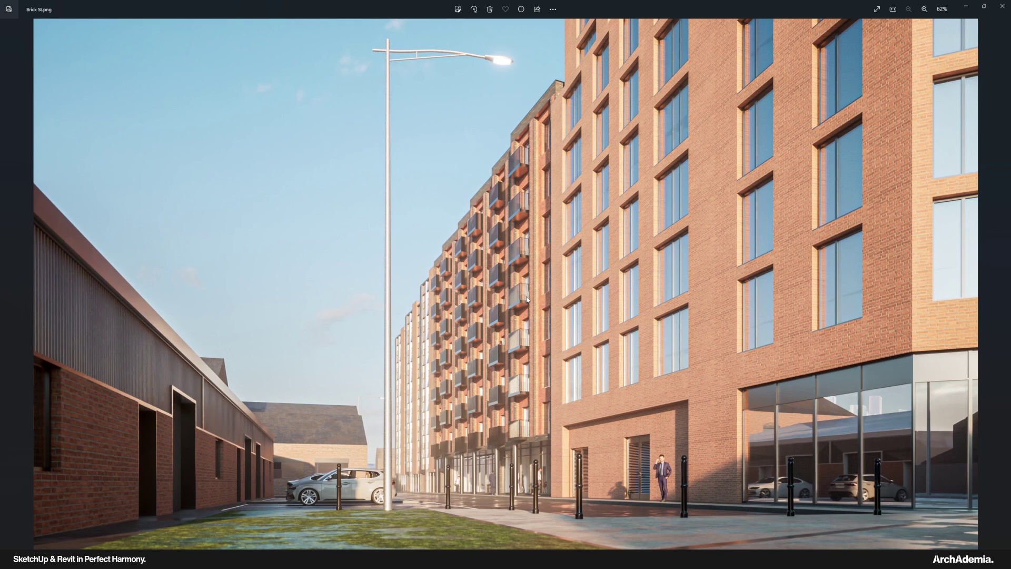